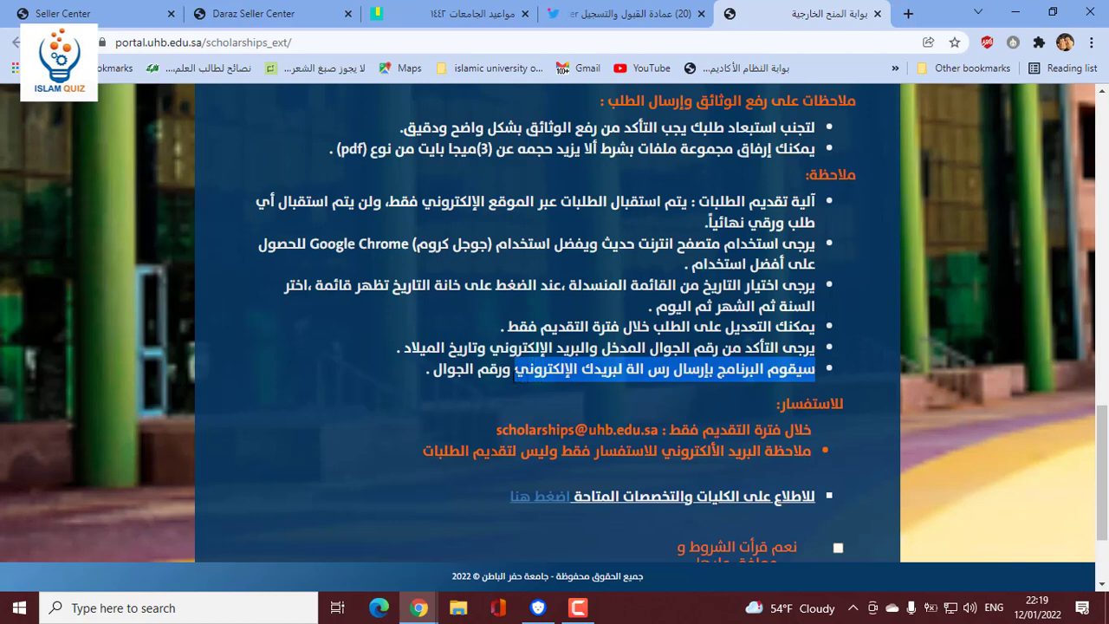
- Agree to the scholarship conditions and start a new application
left_click(446, 393)
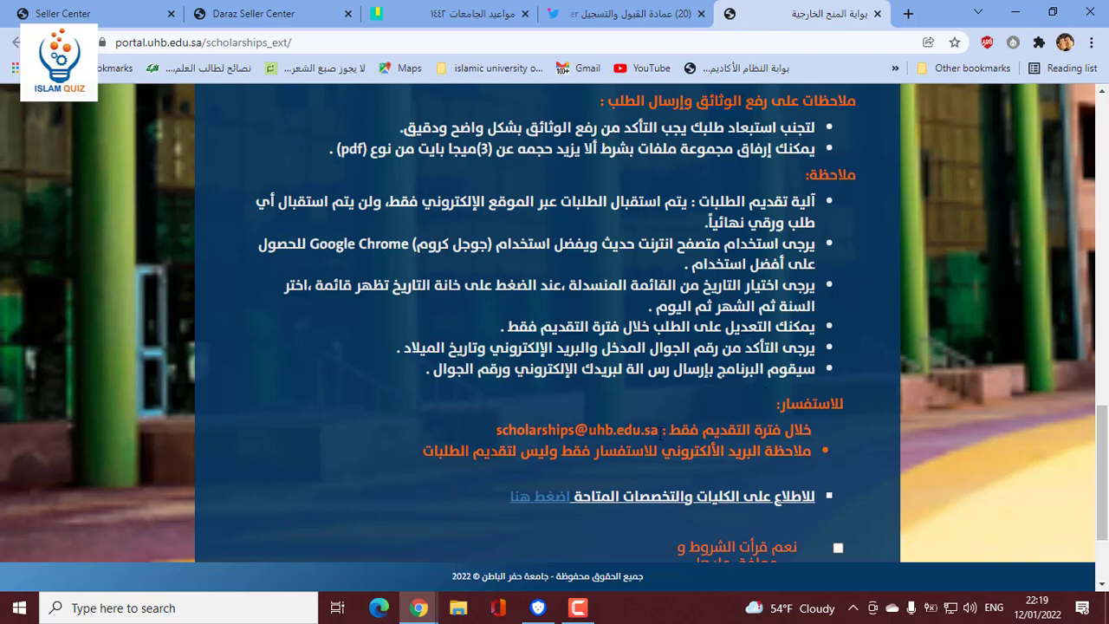
left_click_drag(659, 429, 486, 435)
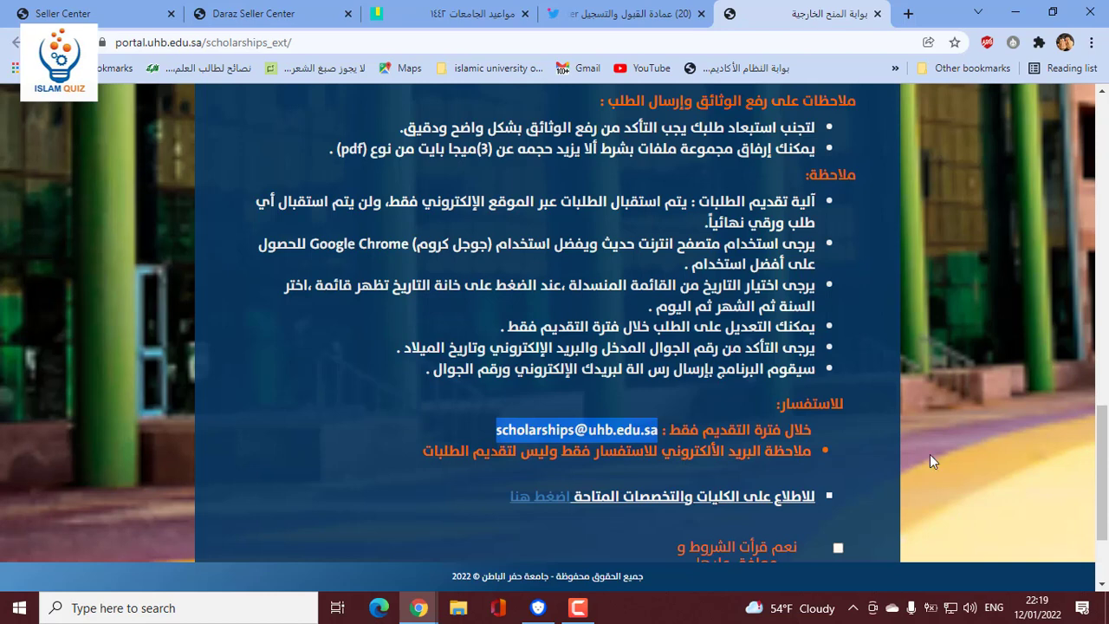
left_click_drag(1103, 420, 1103, 459)
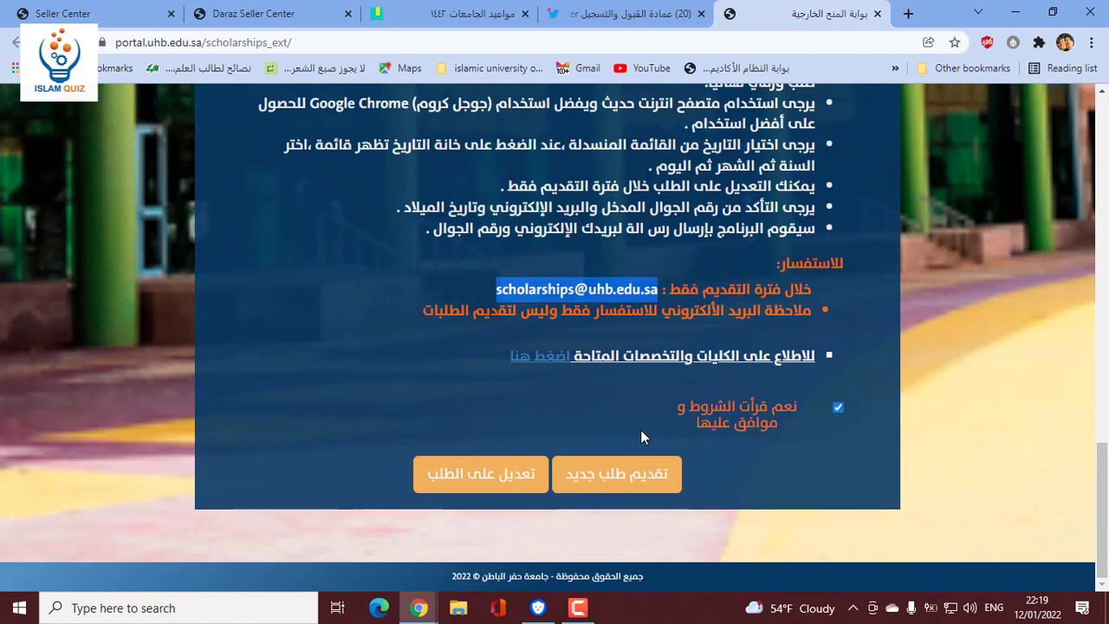
left_click(646, 475)
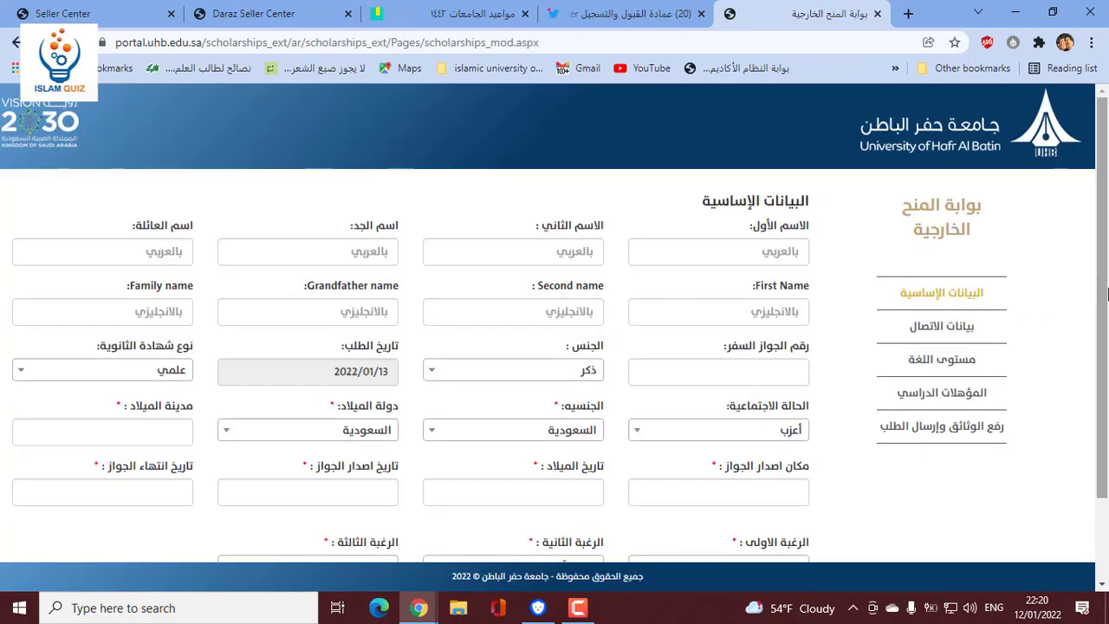
- Review the basic-data form's Arabic and English name fields and the passport number field
left_click_drag(1107, 294, 1106, 365)
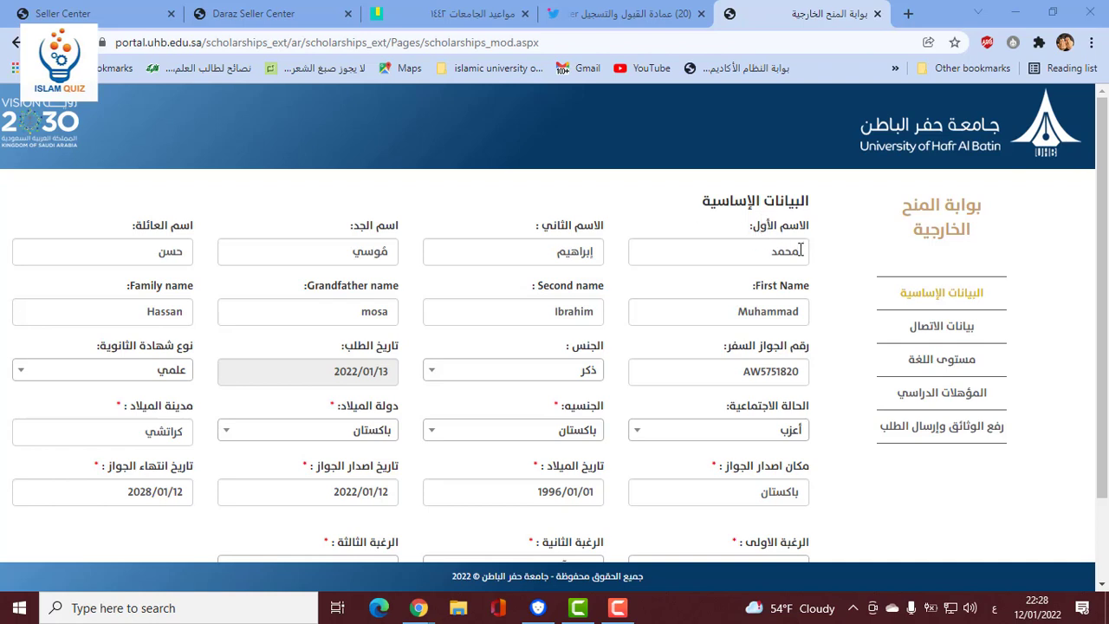
left_click_drag(752, 251, 796, 253)
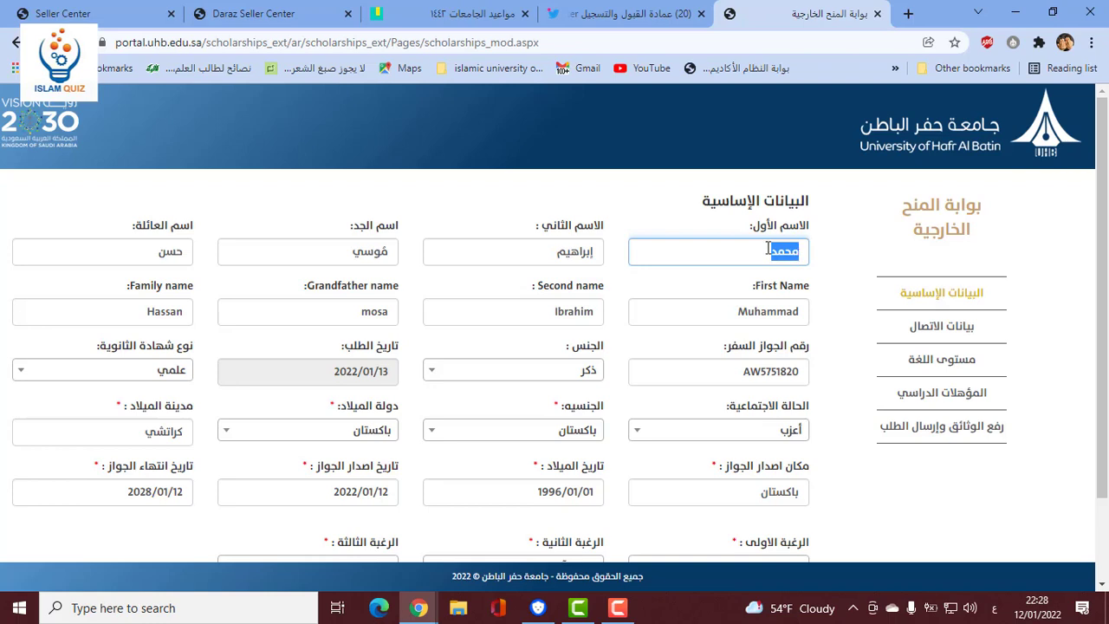
left_click(724, 229)
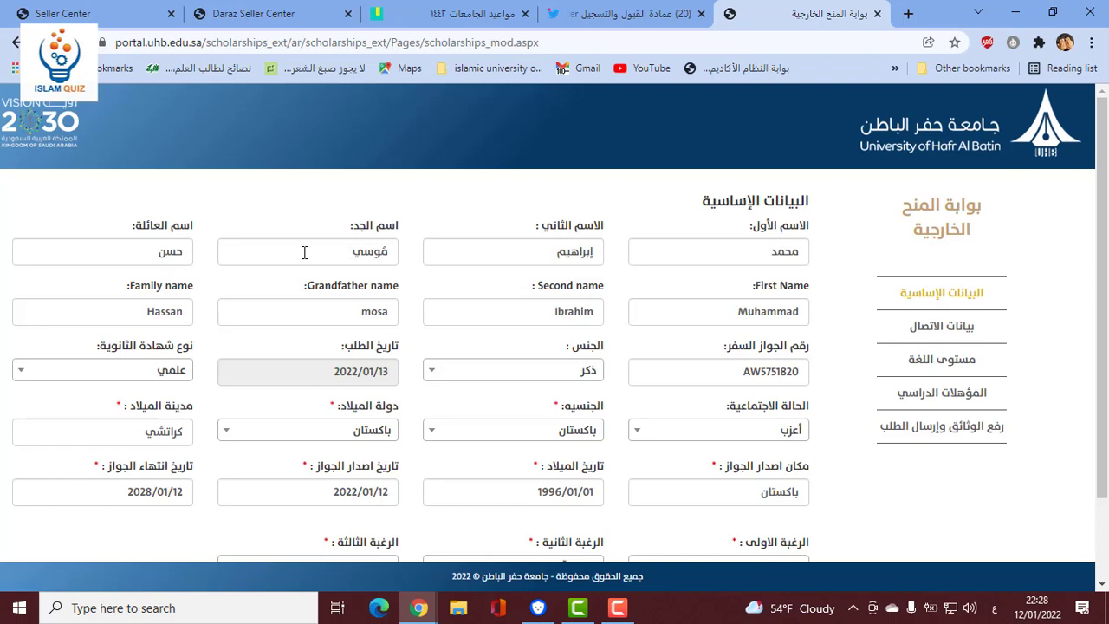
left_click_drag(149, 253, 185, 253)
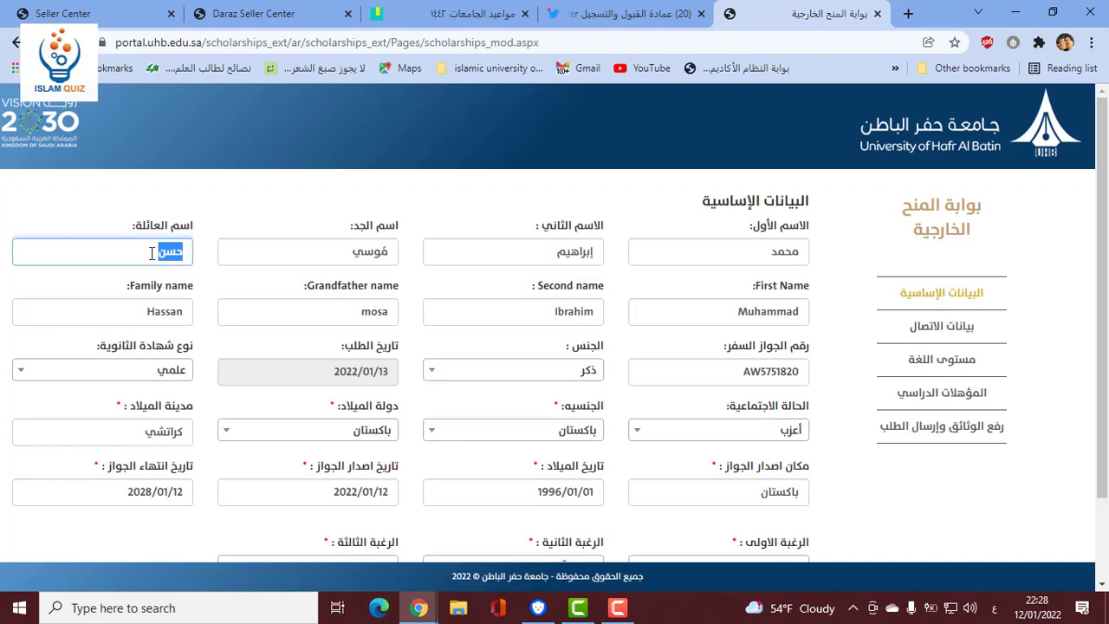
left_click(150, 252)
left_click(765, 248)
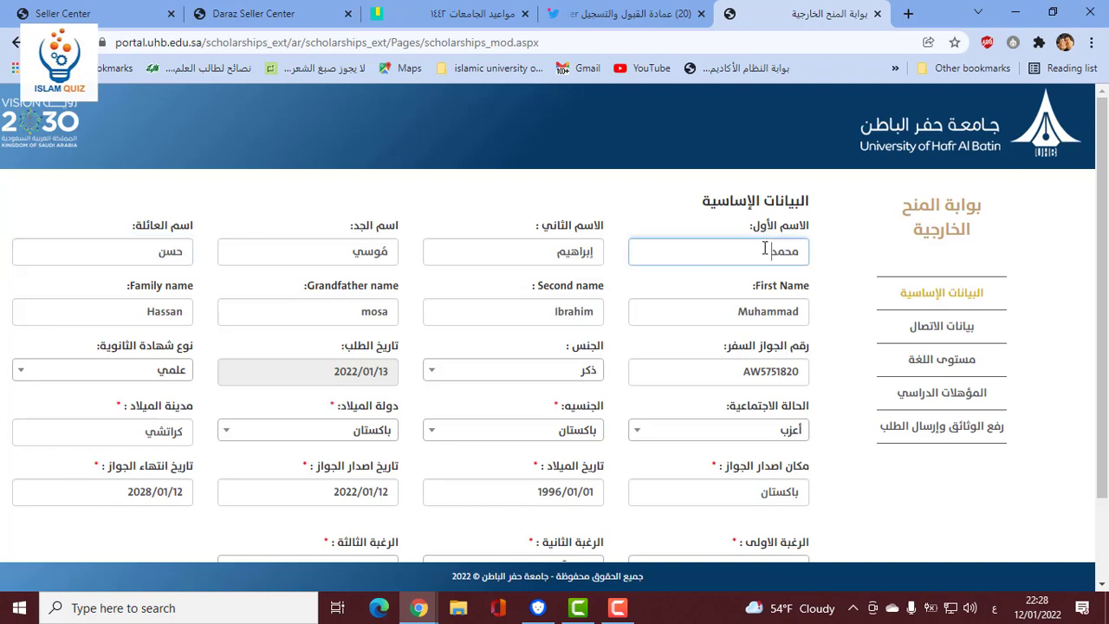
left_click(675, 222)
scroll(1098, 277, "down", 1)
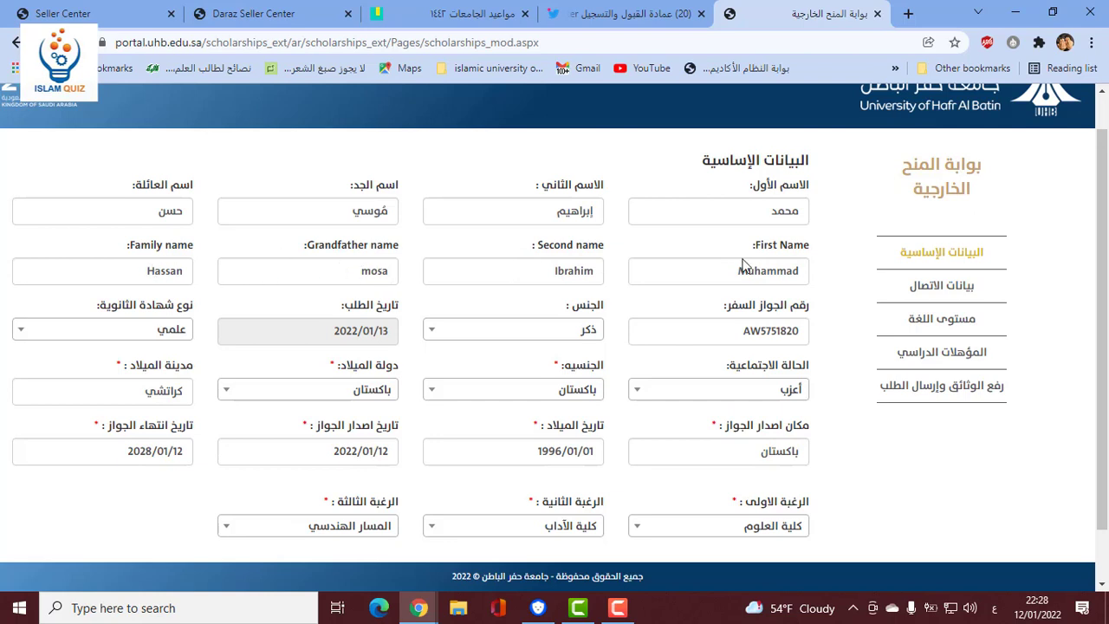
scroll(1107, 323, "down", 1)
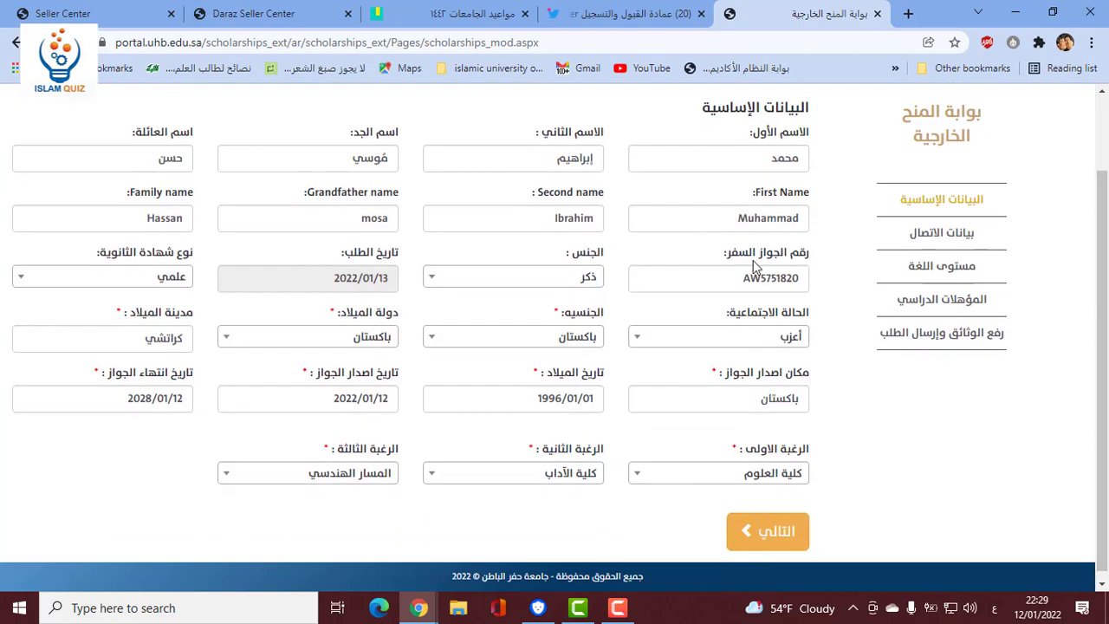
left_click_drag(724, 260, 814, 263)
key("ctrl+a")
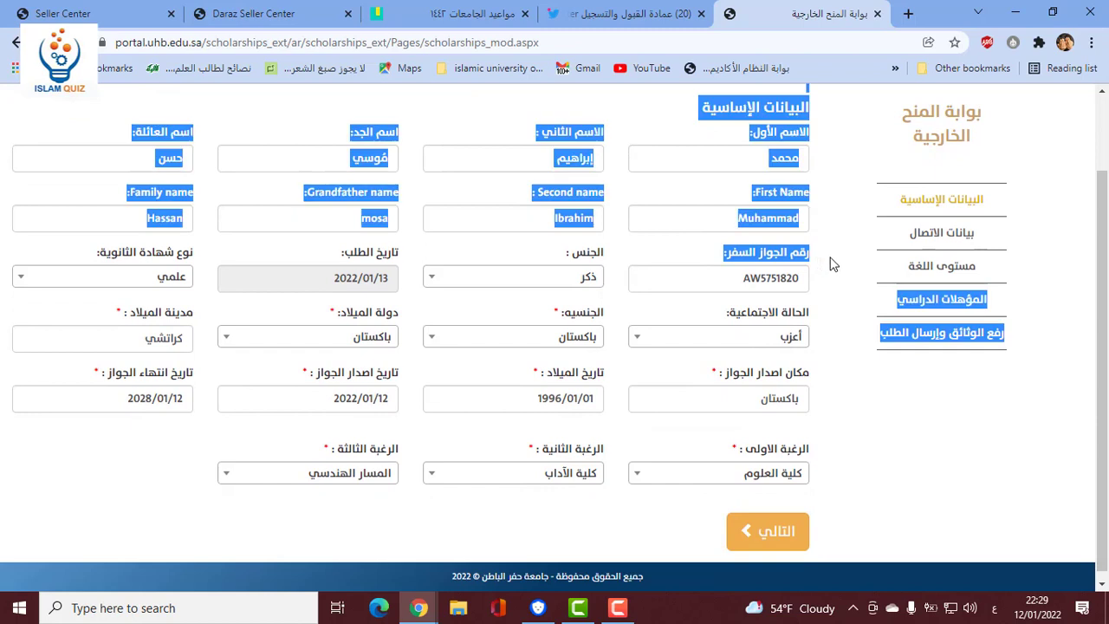
left_click(732, 277)
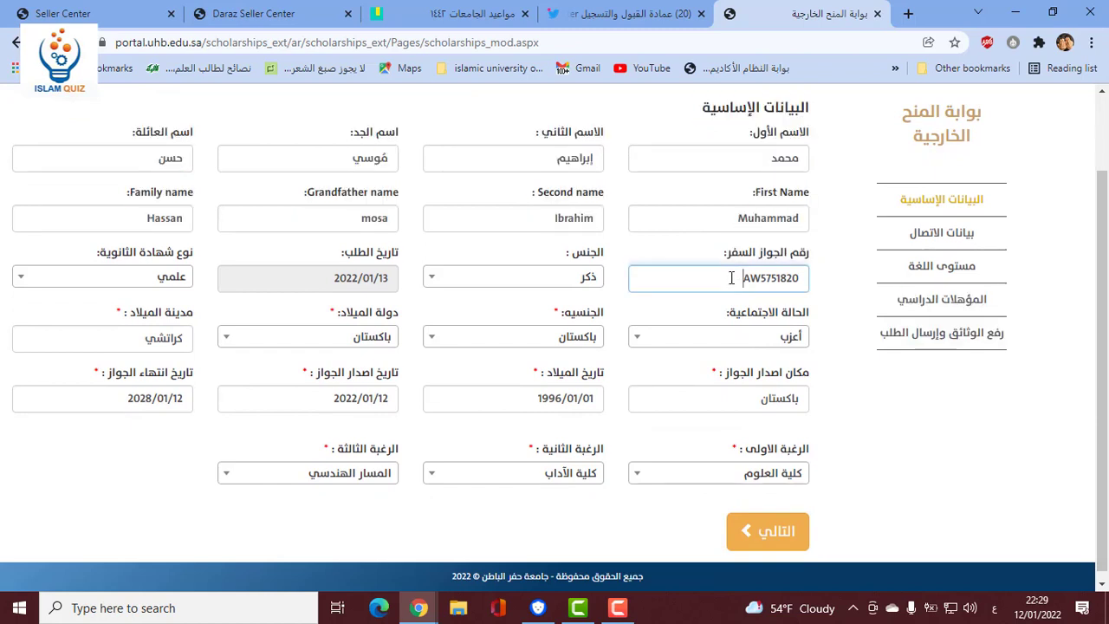
- Choose ذكر (male) as the gender and علمي (scientific) as the secondary certificate type
left_click(573, 279)
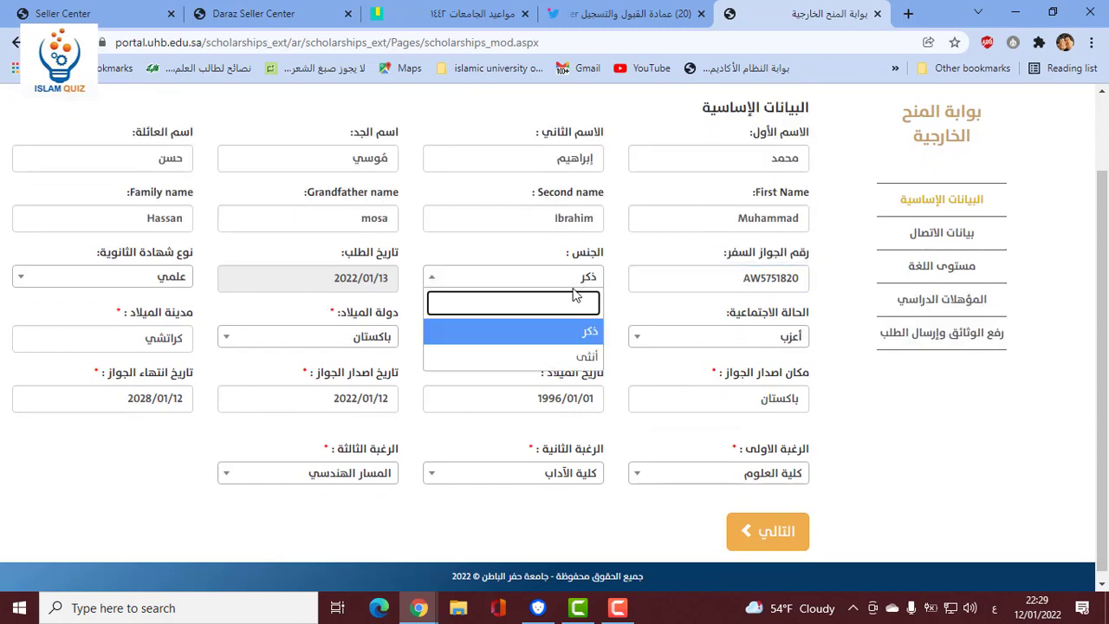
left_click(586, 333)
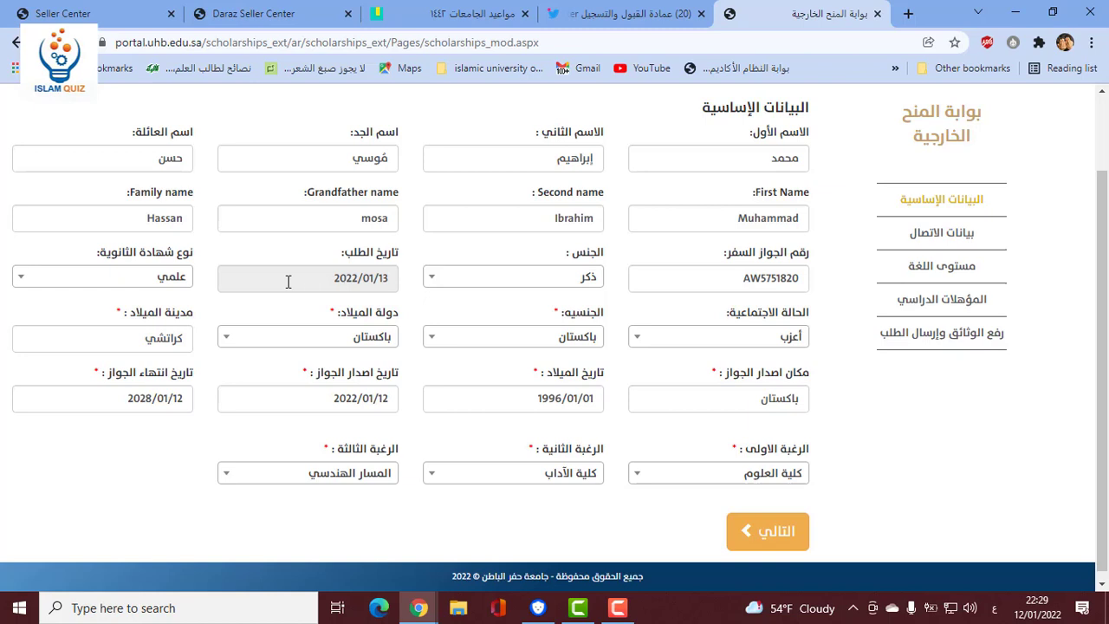
left_click(147, 277)
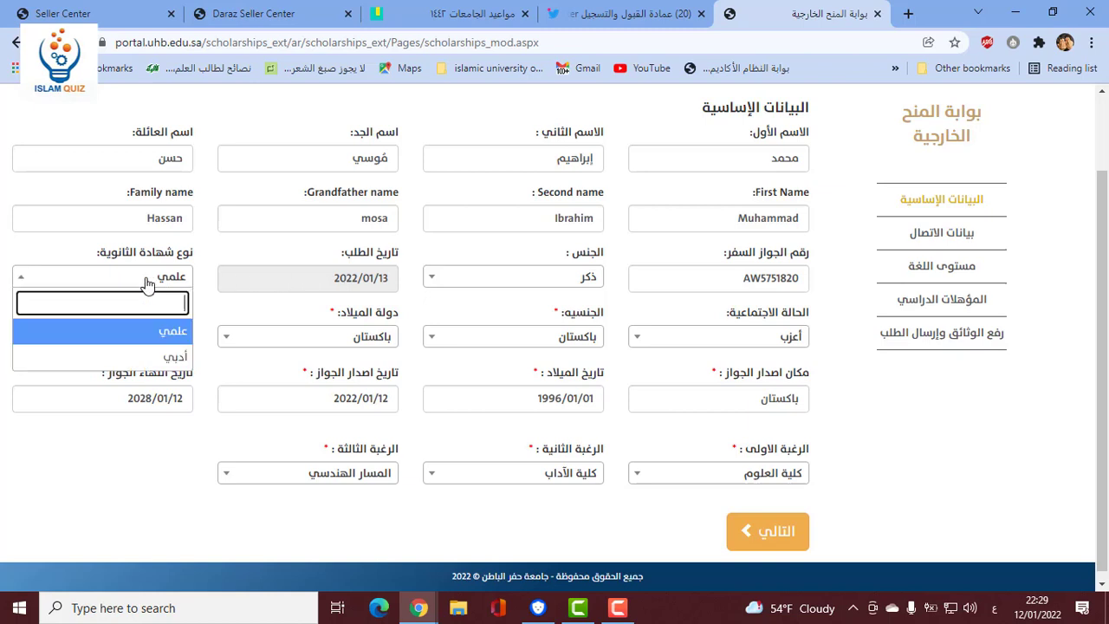
left_click(172, 331)
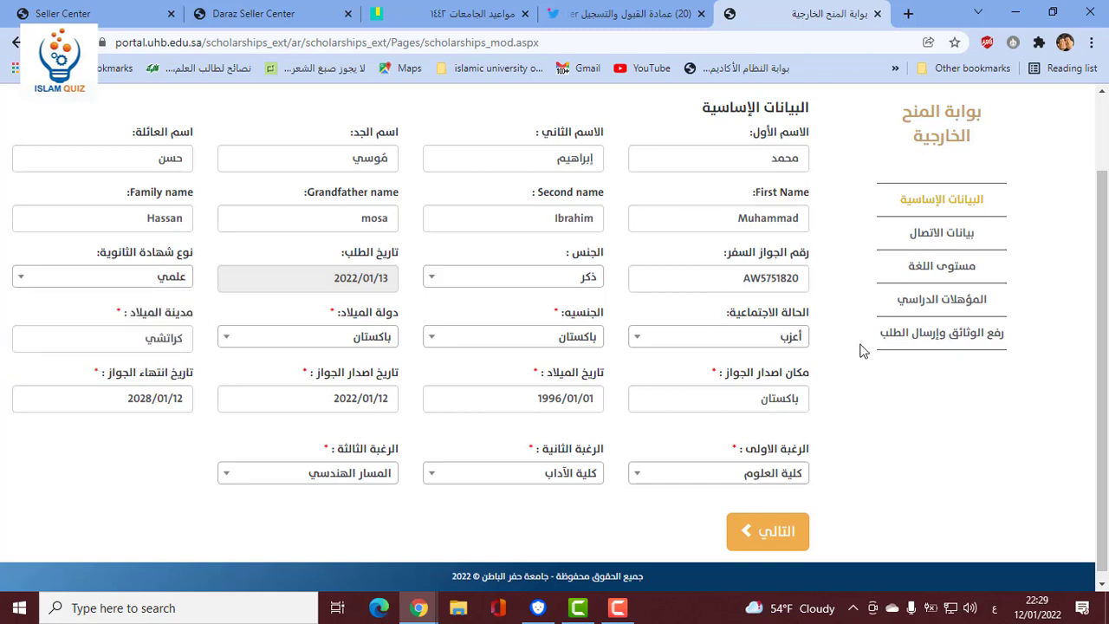
- Set the marital status to متزوج (married) and choose باكستان (Pakistan) for both nationality and country of birth
left_click(694, 339)
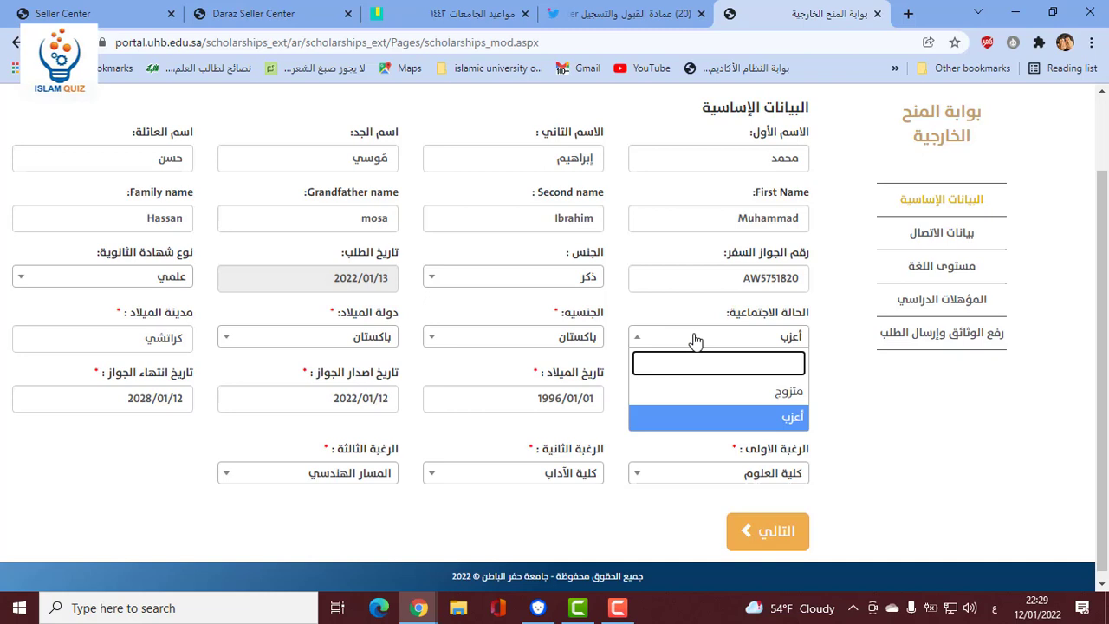
left_click(787, 394)
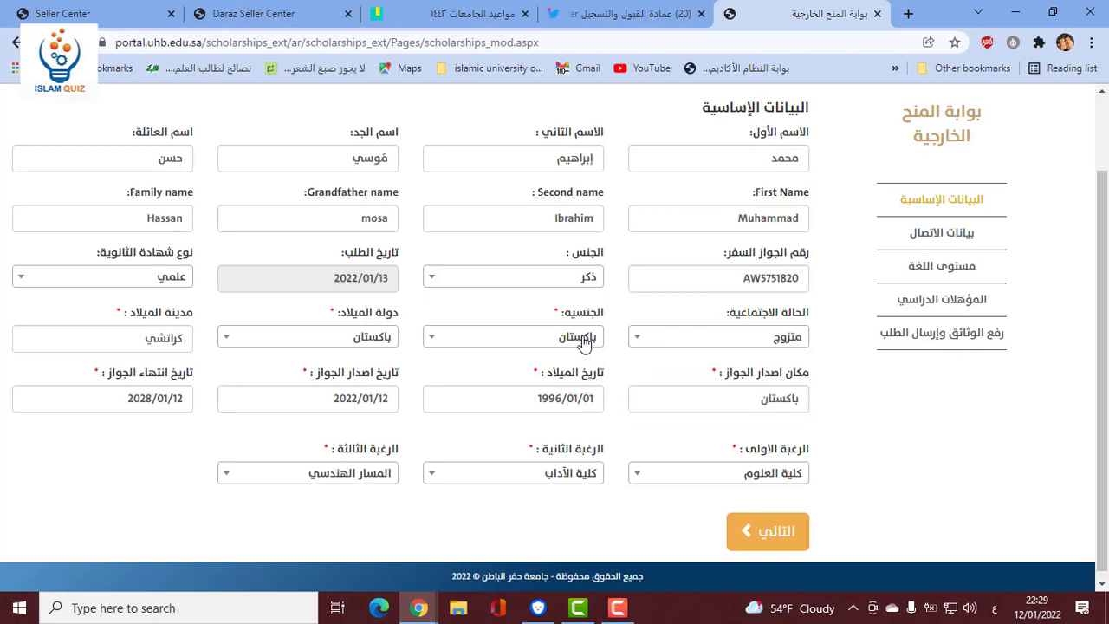
left_click(429, 345)
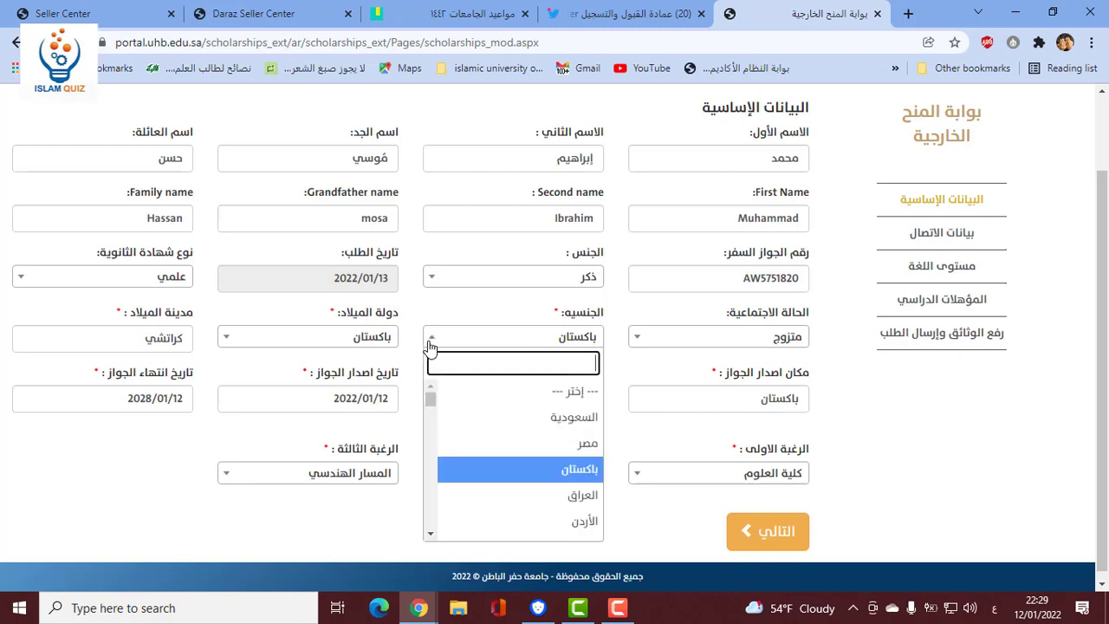
left_click(579, 470)
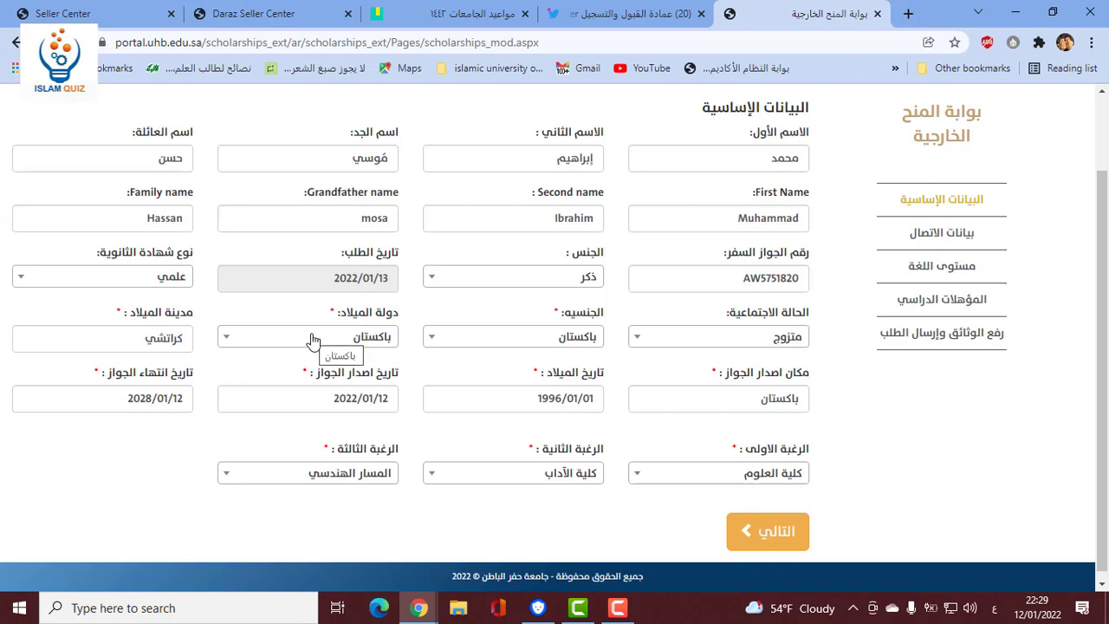
left_click(250, 338)
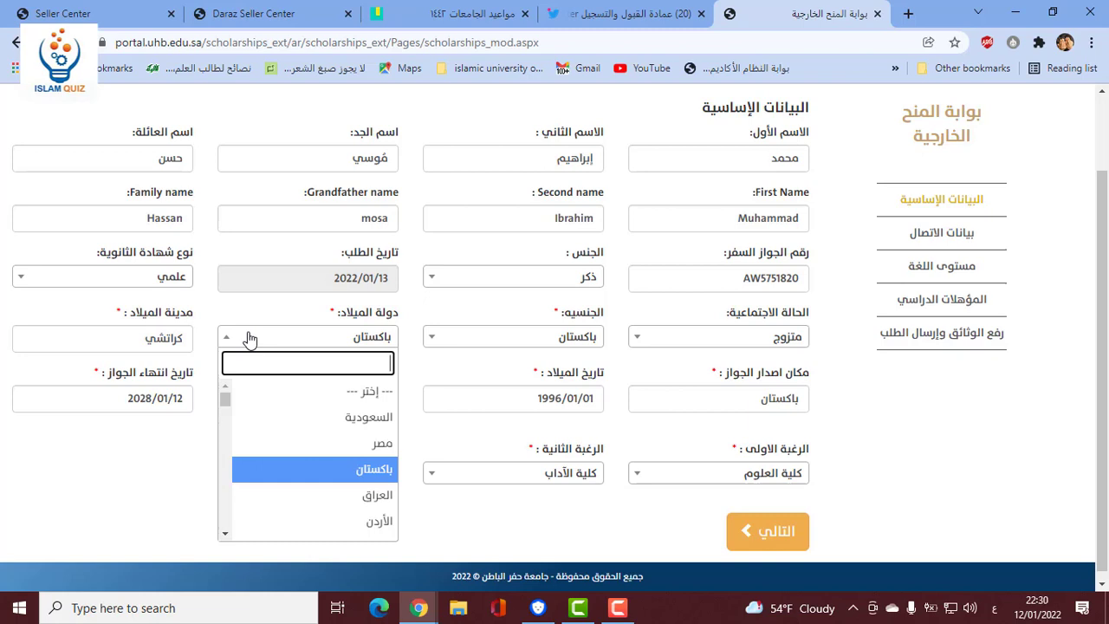
left_click(353, 474)
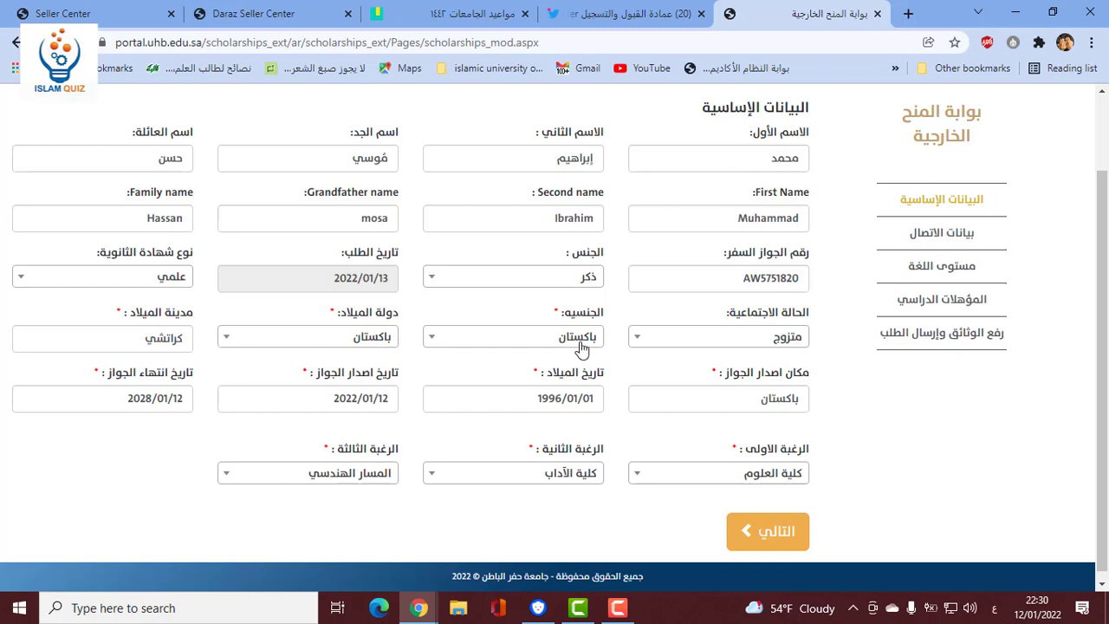
- Check the entries for the city of birth and the passport's place of issue
double_click(143, 337)
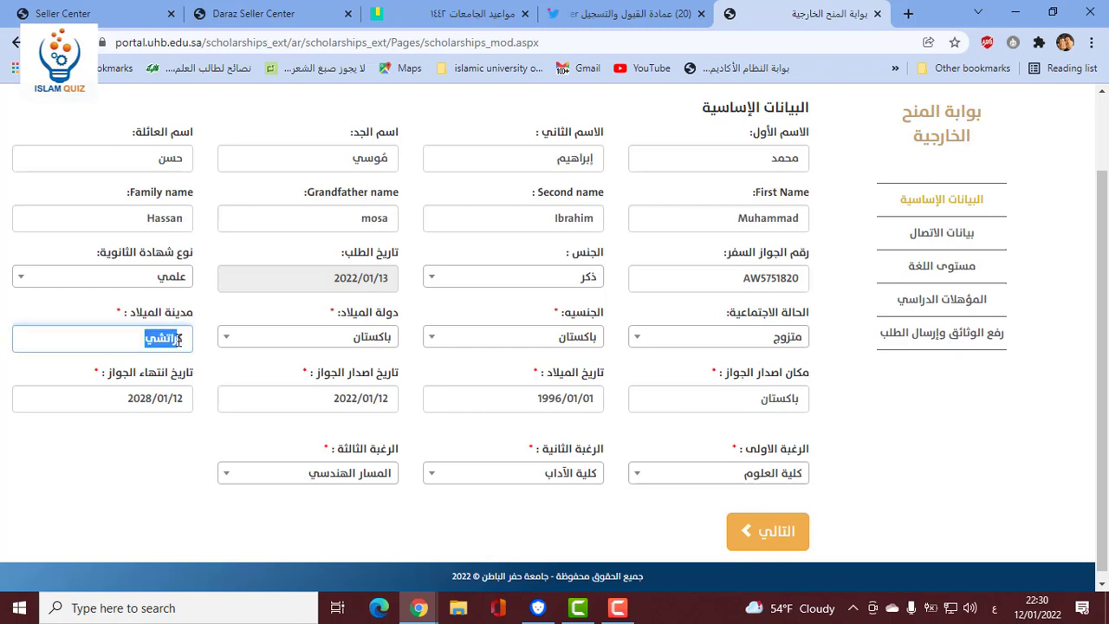
left_click(213, 372)
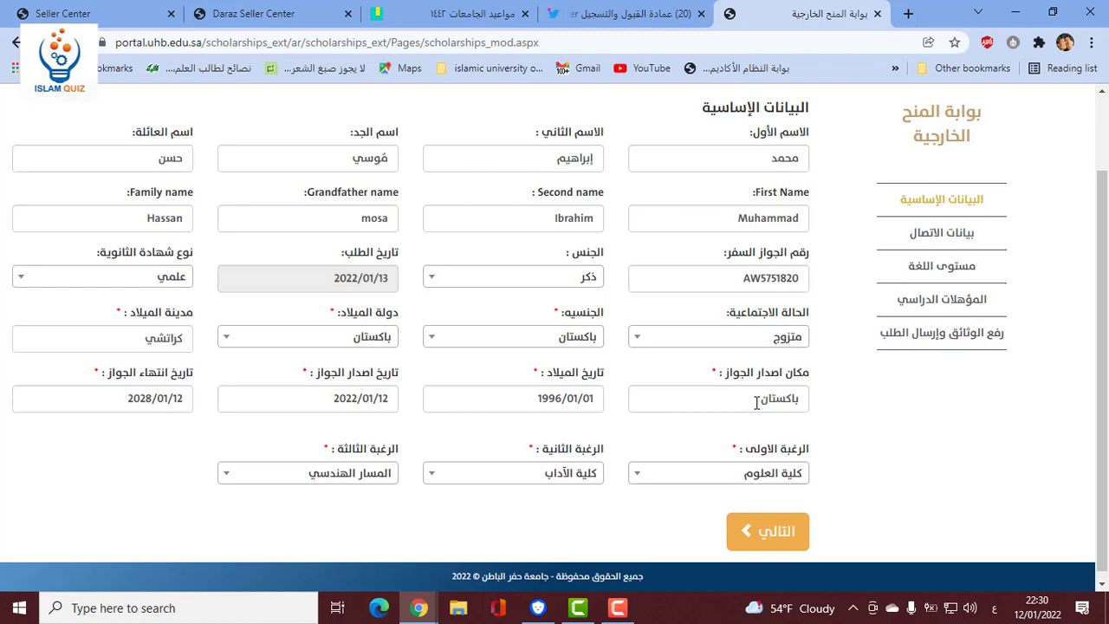
left_click_drag(757, 401, 801, 398)
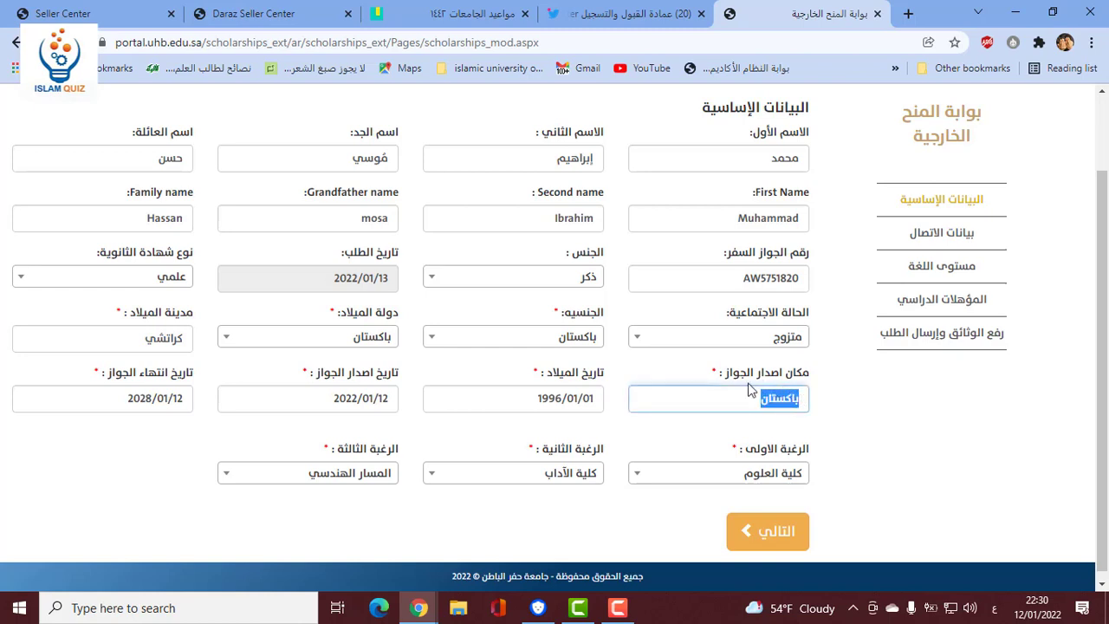
- Open the date of birth calendar and look through its month and year lists
double_click(547, 375)
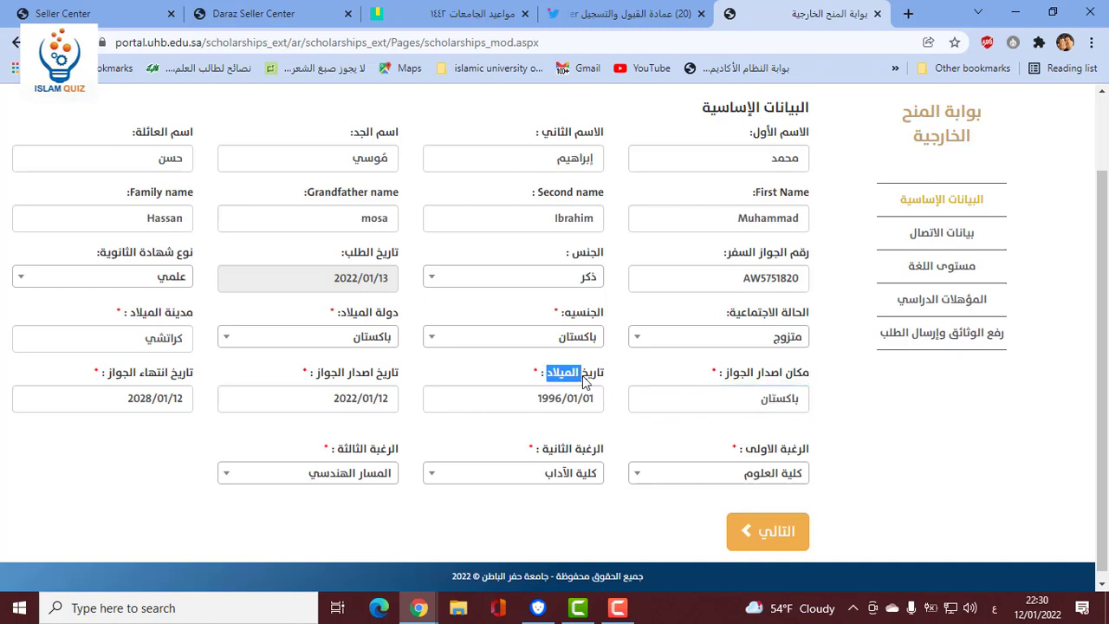
left_click(523, 401)
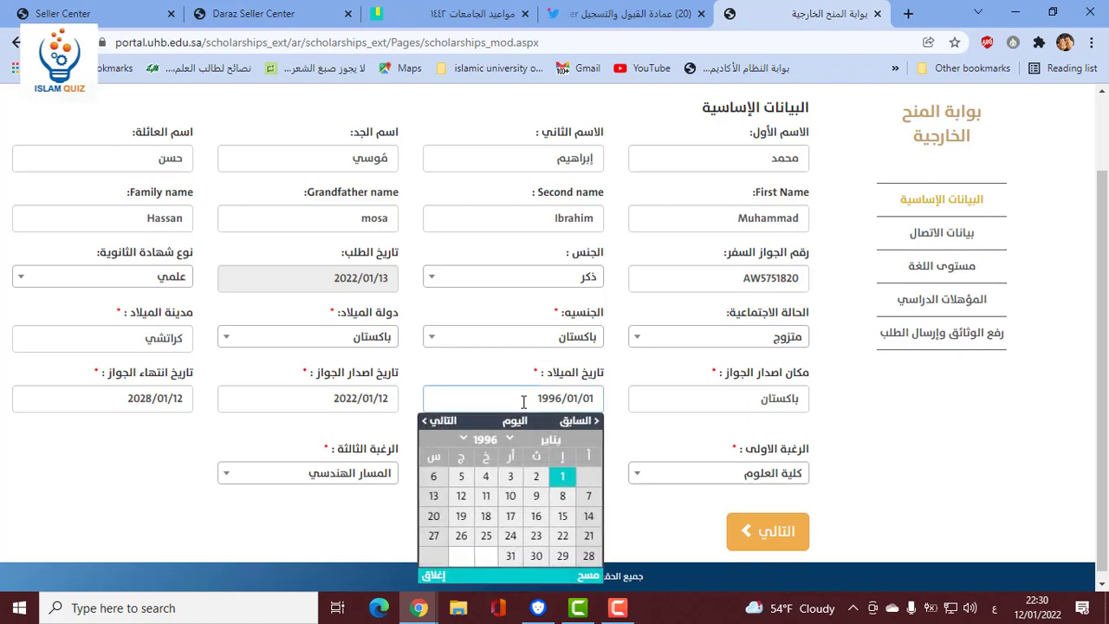
left_click(509, 442)
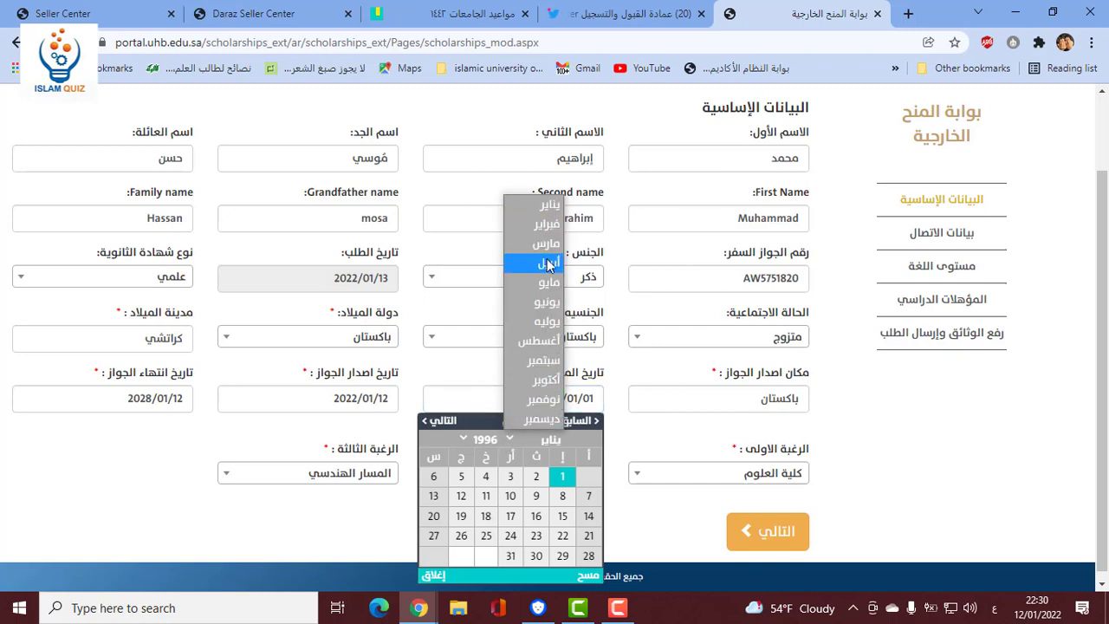
left_click(466, 439)
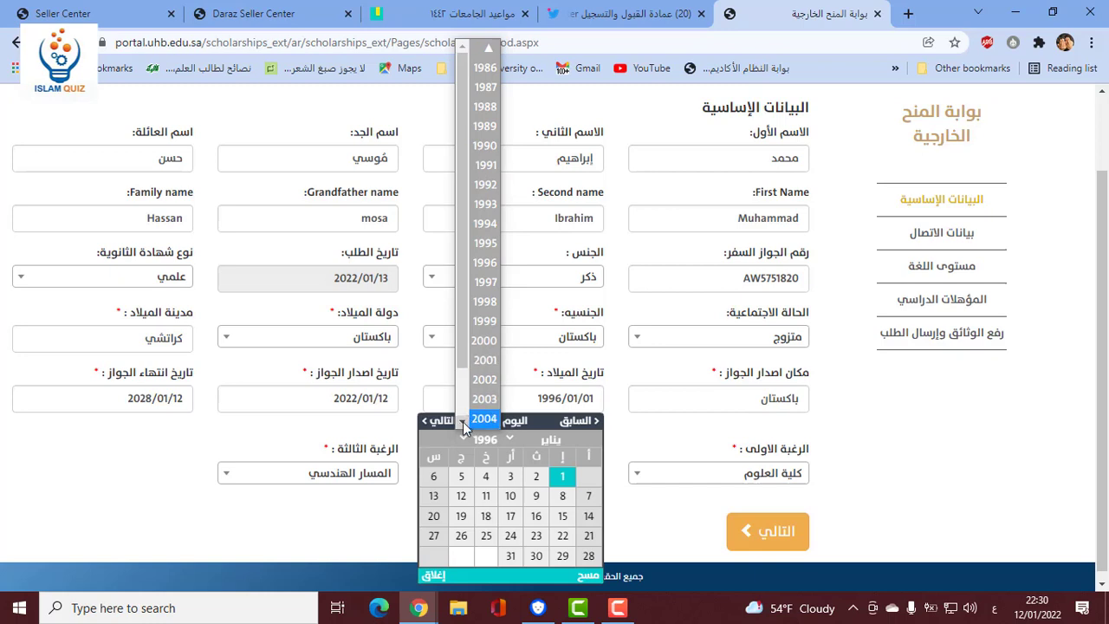
scroll(460, 362, "down", 1)
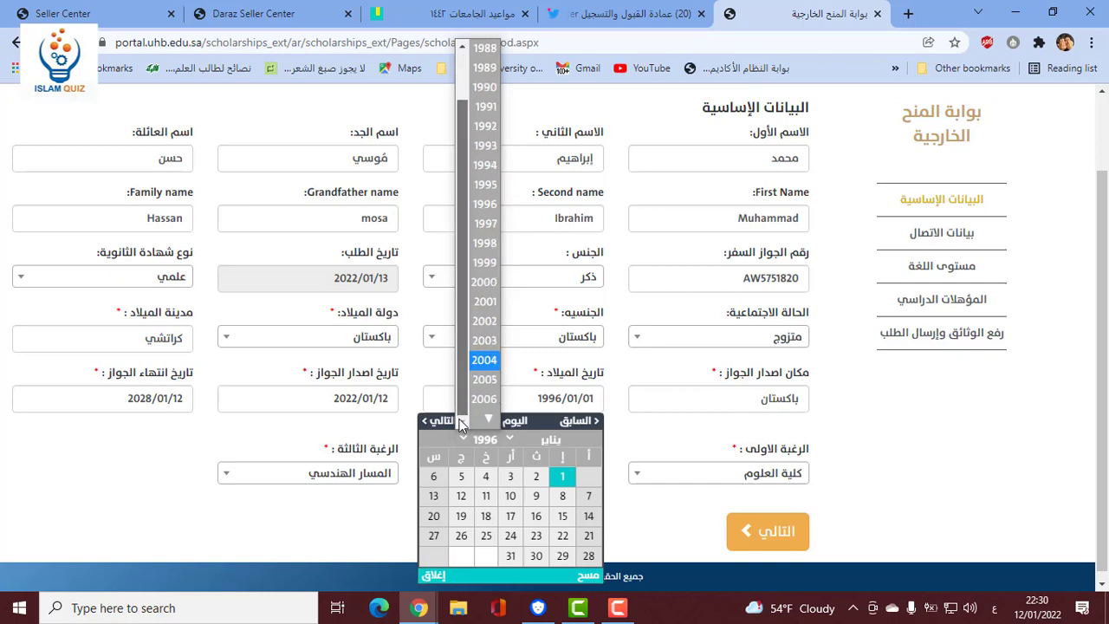
left_click(491, 421)
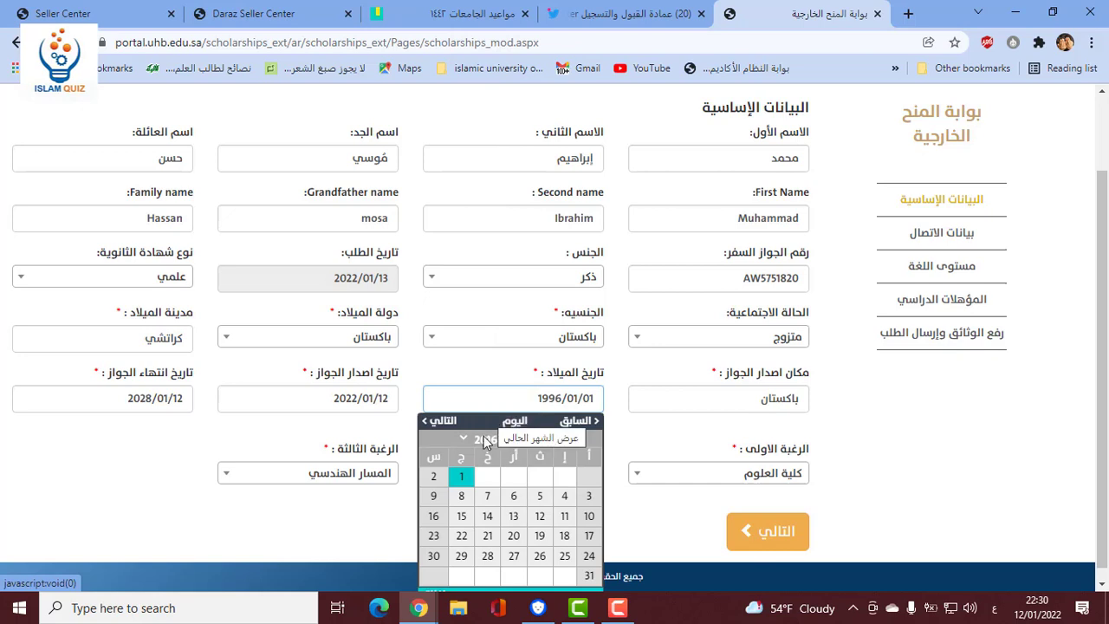
left_click(505, 438)
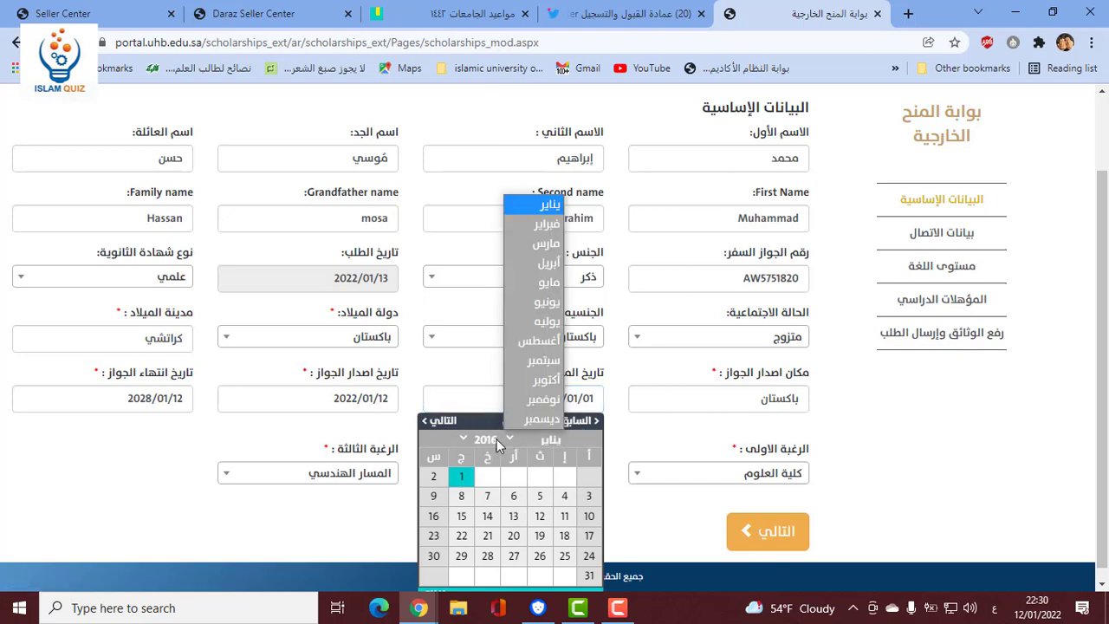
left_click(463, 437)
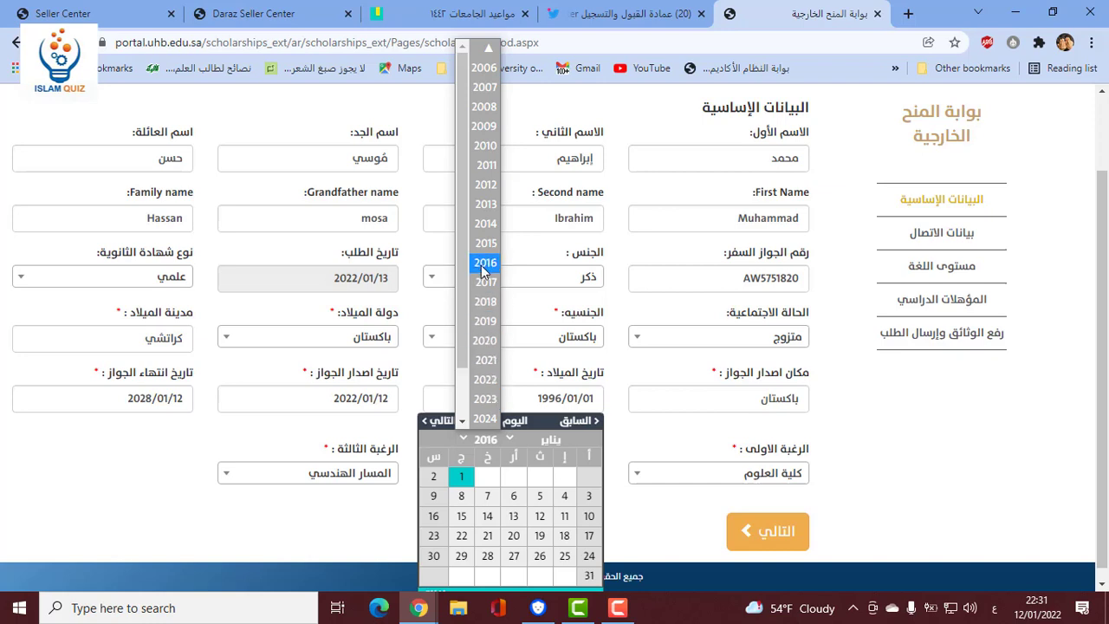
left_click(487, 49)
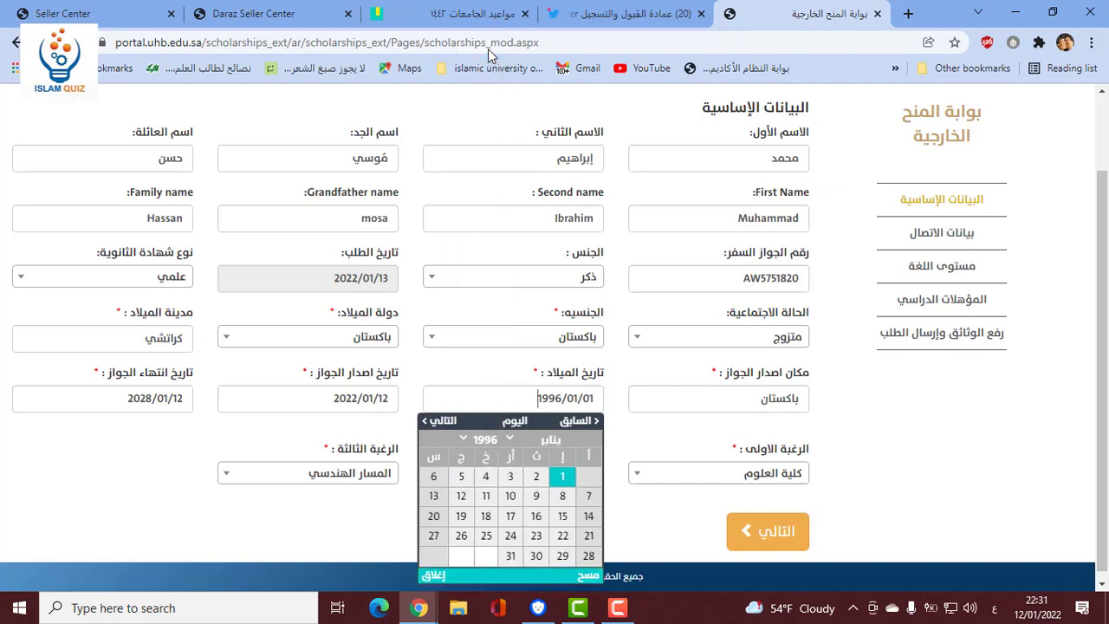
- Pick the applicant's year, month and day of birth in the date of birth calendar
left_click(464, 436)
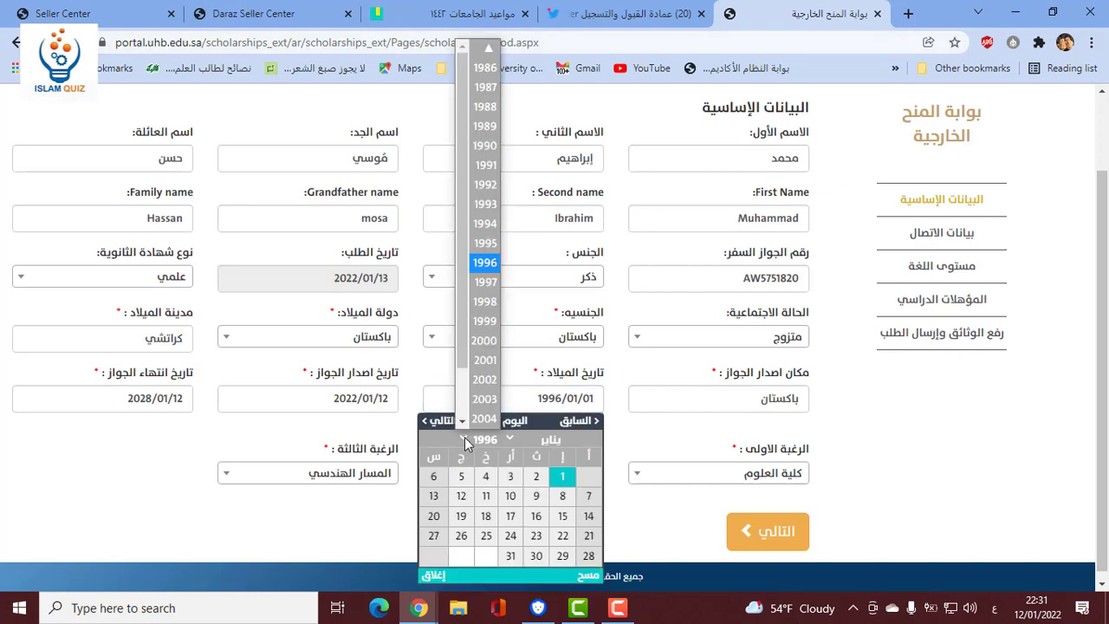
left_click(484, 264)
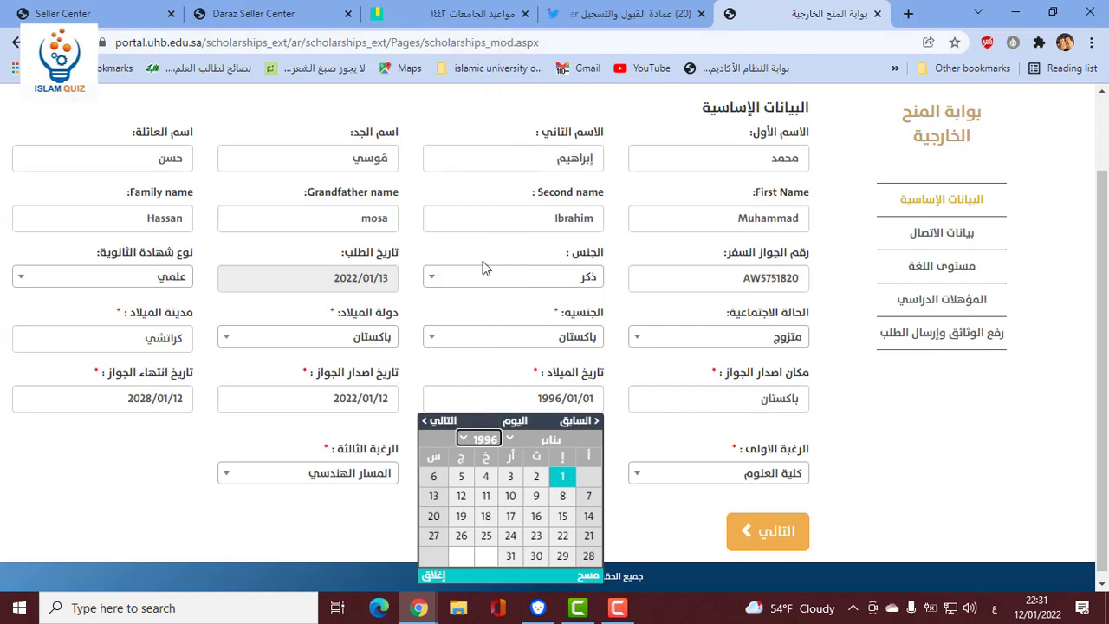
left_click(552, 440)
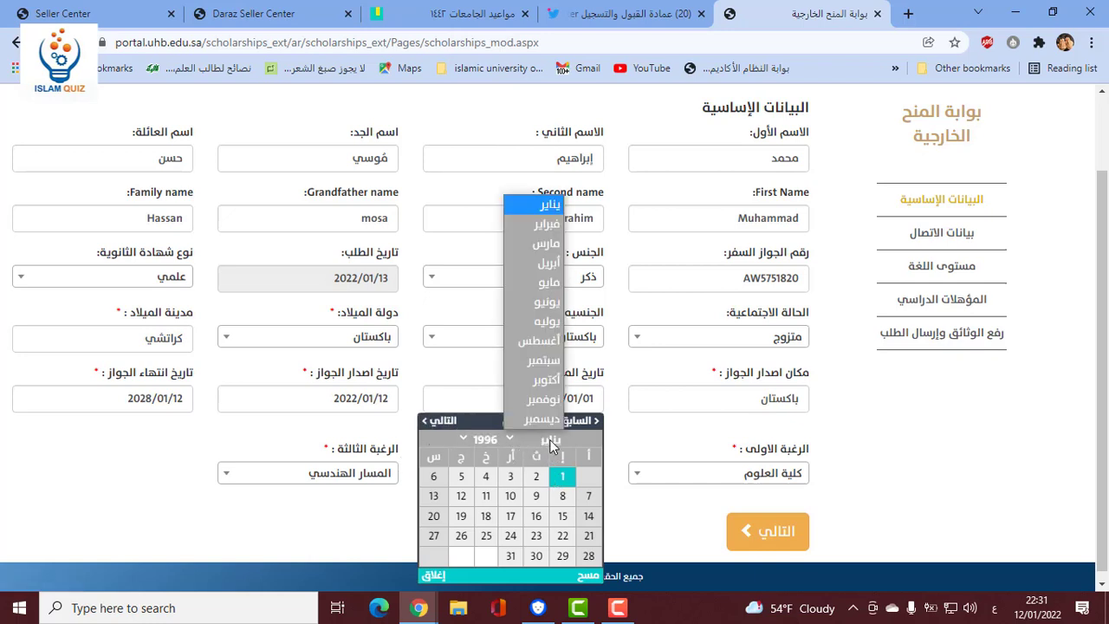
left_click(548, 207)
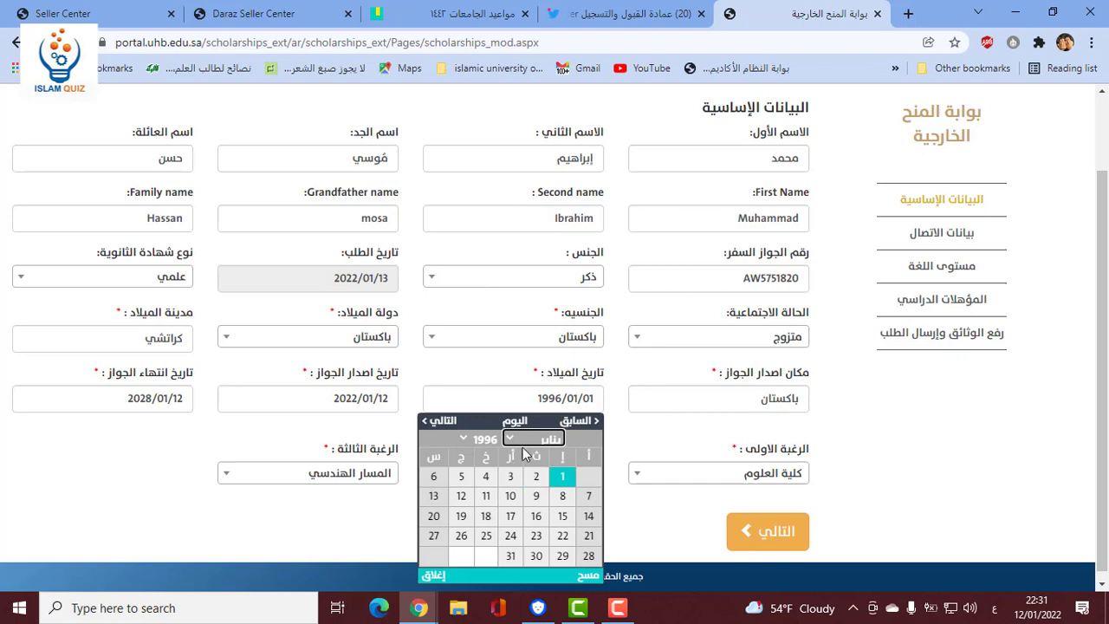
left_click(560, 478)
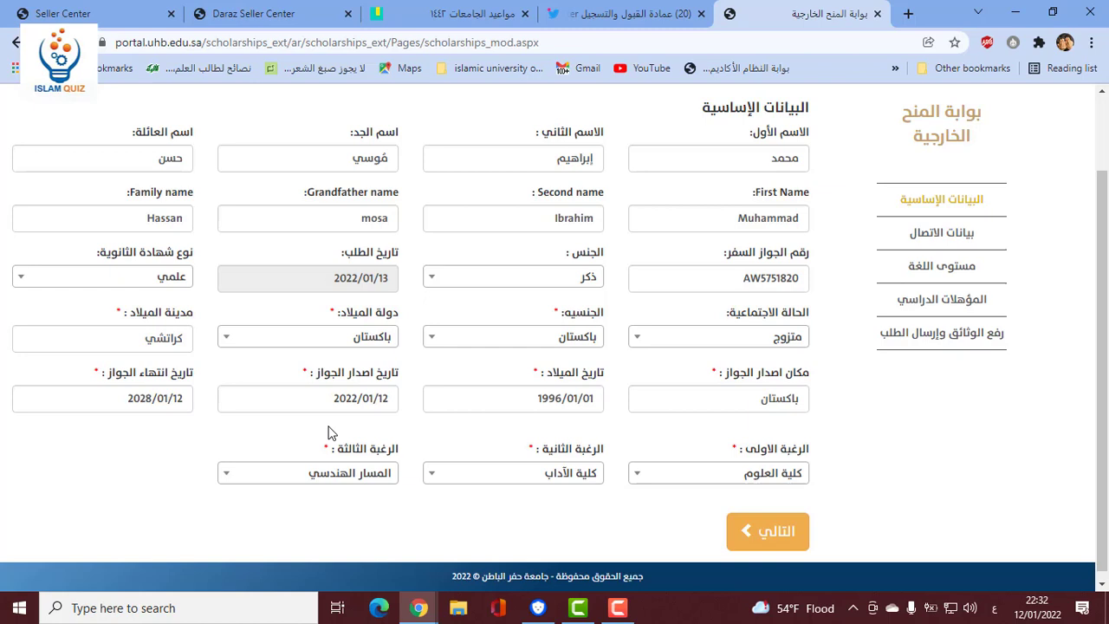
- Choose كلية العلوم as the first preference, المسار الهندسي as the second and كلية الآداب as the third
scroll(1106, 433, "down", 1)
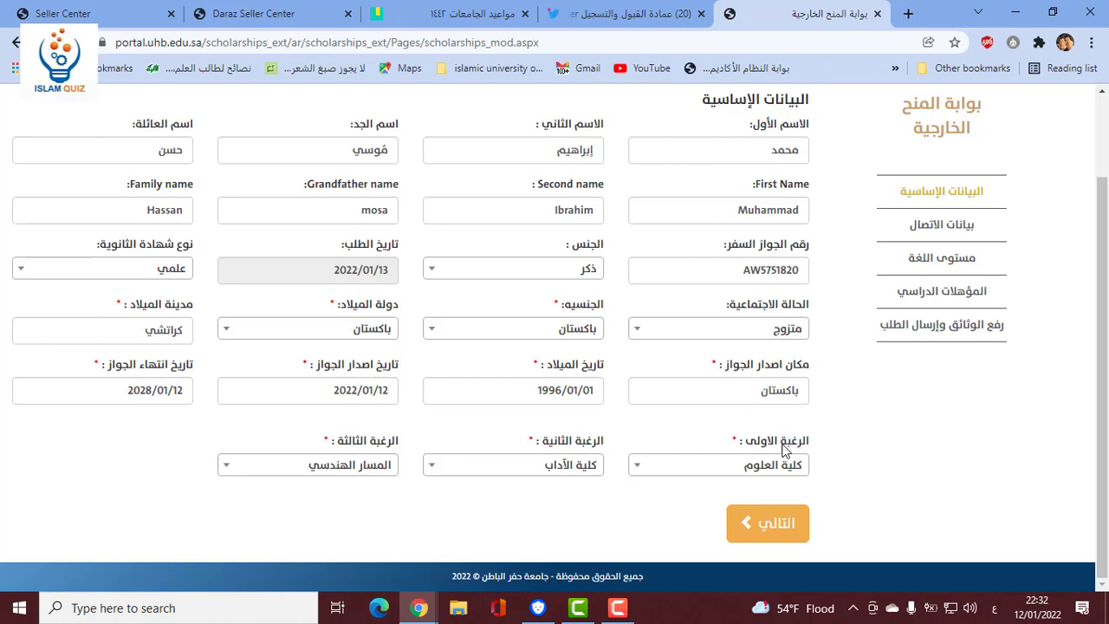
left_click(640, 472)
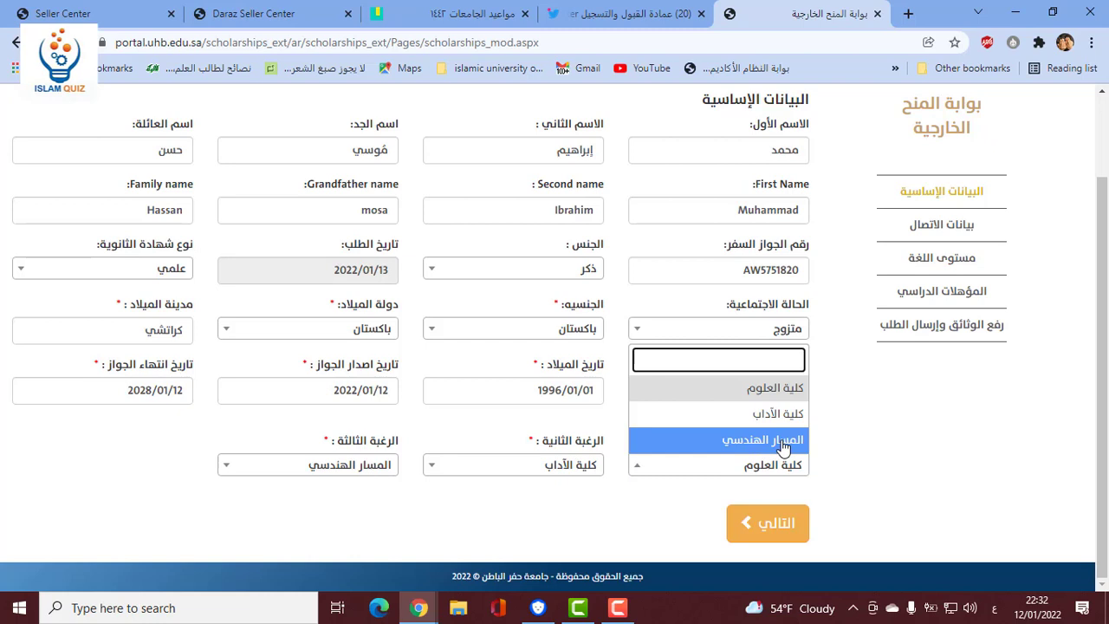
left_click(785, 389)
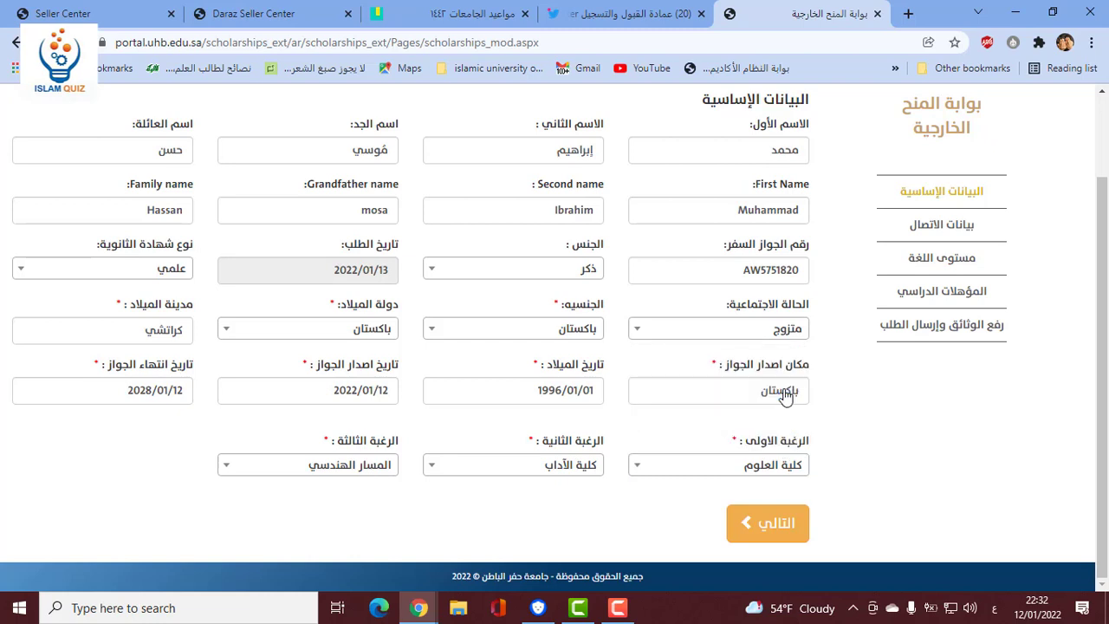
left_click(585, 467)
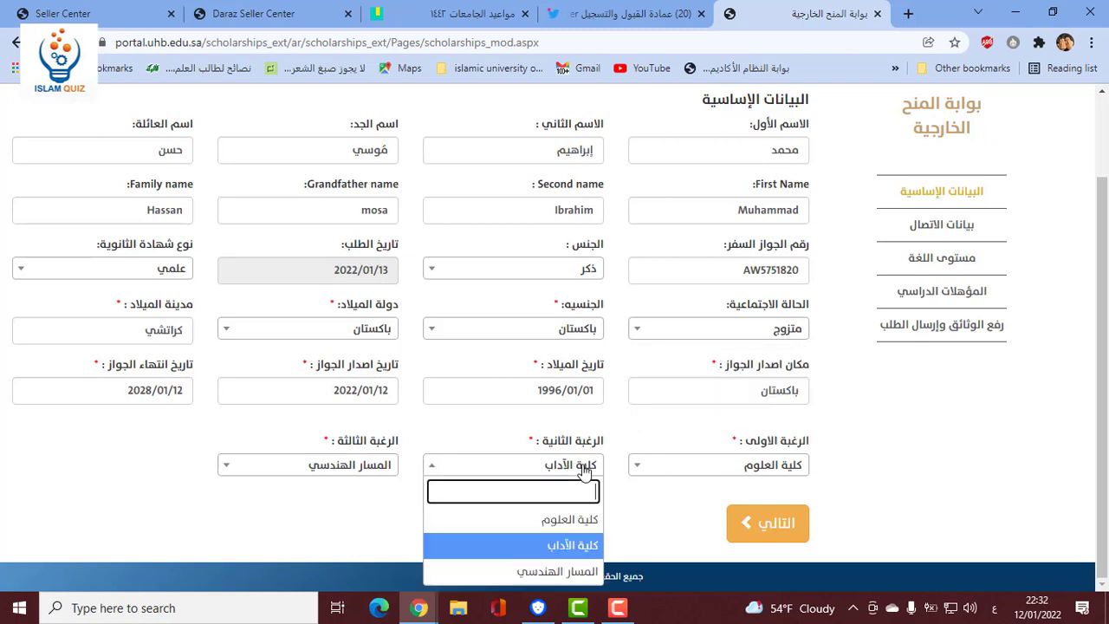
left_click(571, 572)
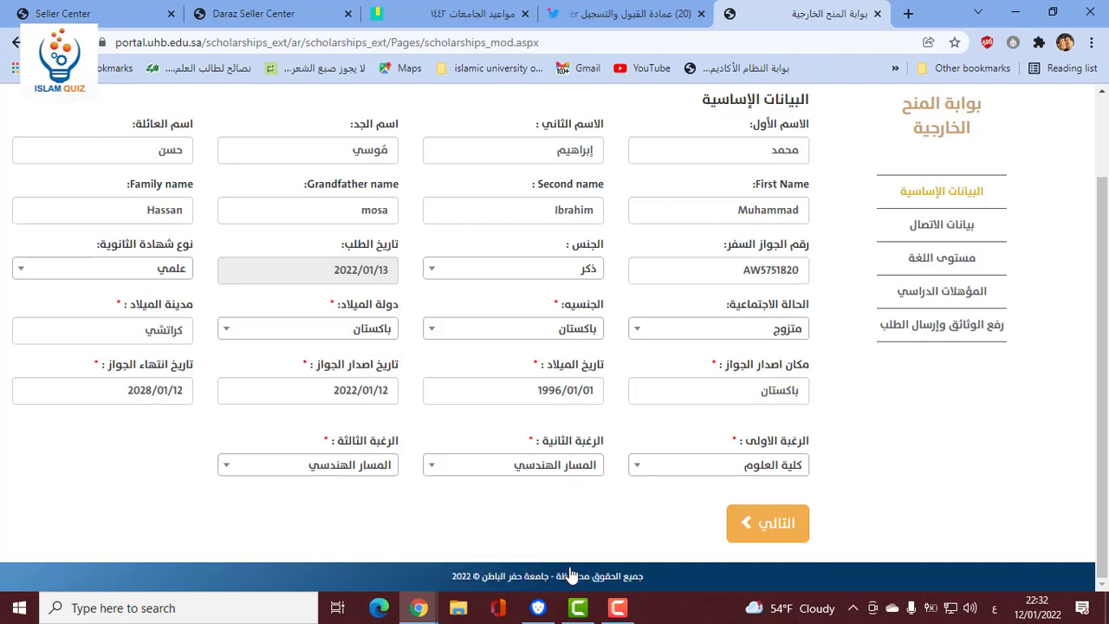
left_click(347, 468)
left_click(360, 545)
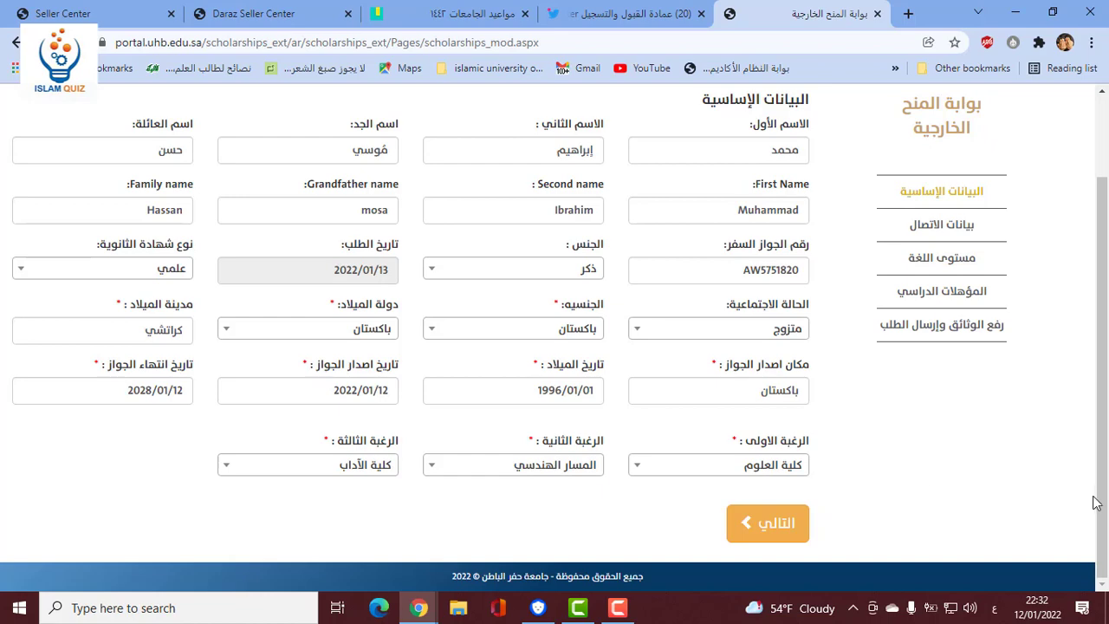
- Continue from the basic data through the contact data to the مستوى اللغة (language level) section
mouse_move(1102, 502)
left_mouse_down()
mouse_move(1106, 457)
mouse_move(1107, 518)
left_mouse_up()
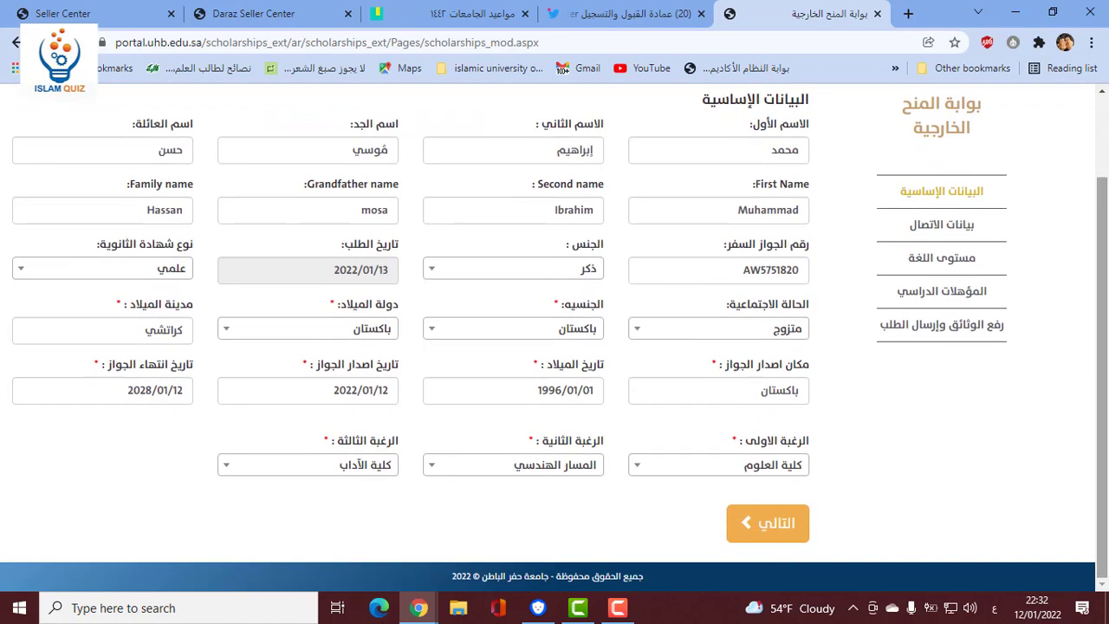
left_click(759, 524)
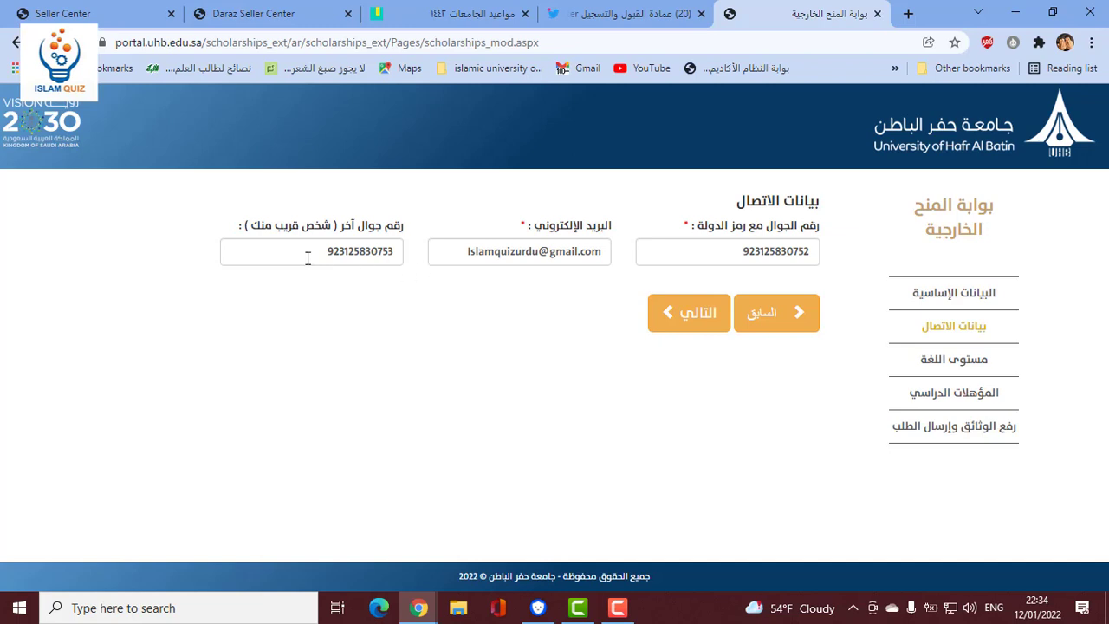
left_click(702, 317)
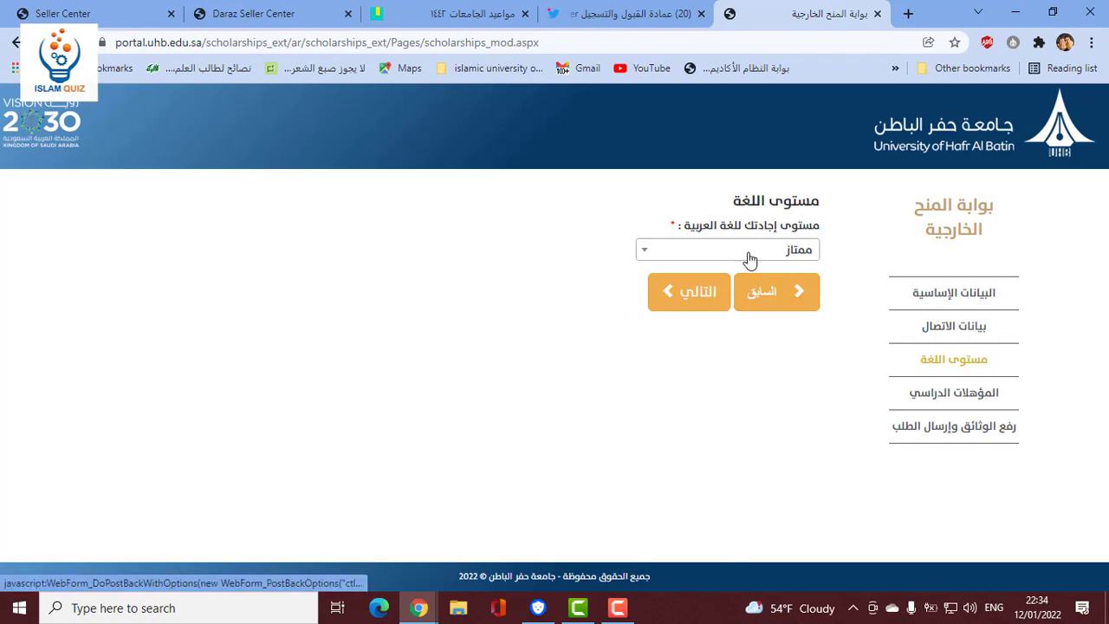
- Set the Arabic proficiency level to ضعيف (weak) and continue to the academic qualifications section
left_click(645, 254)
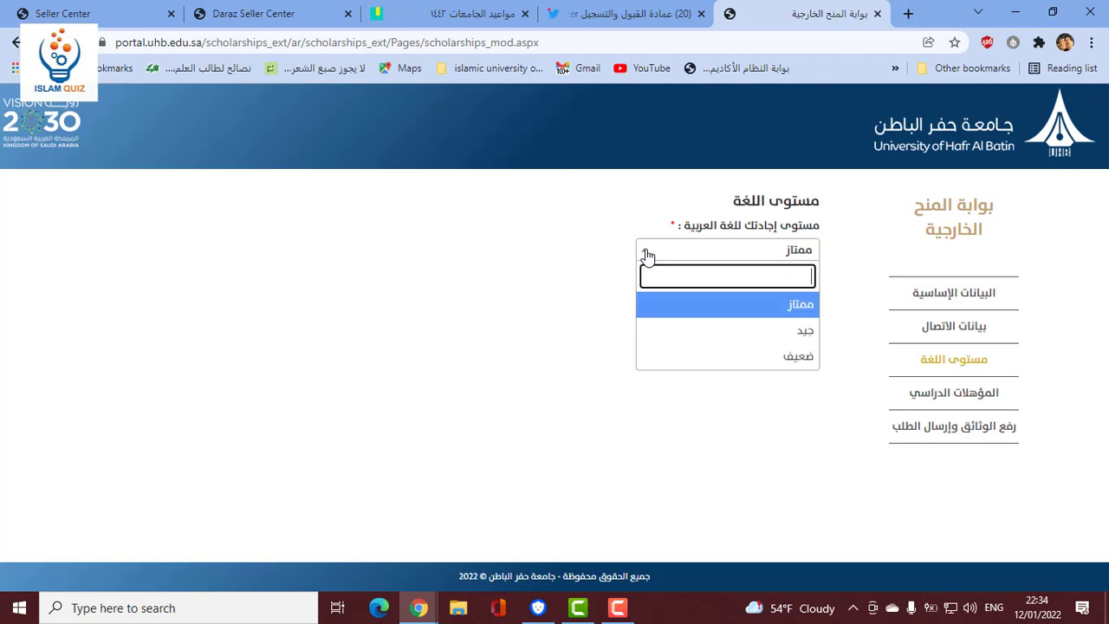
left_click(726, 220)
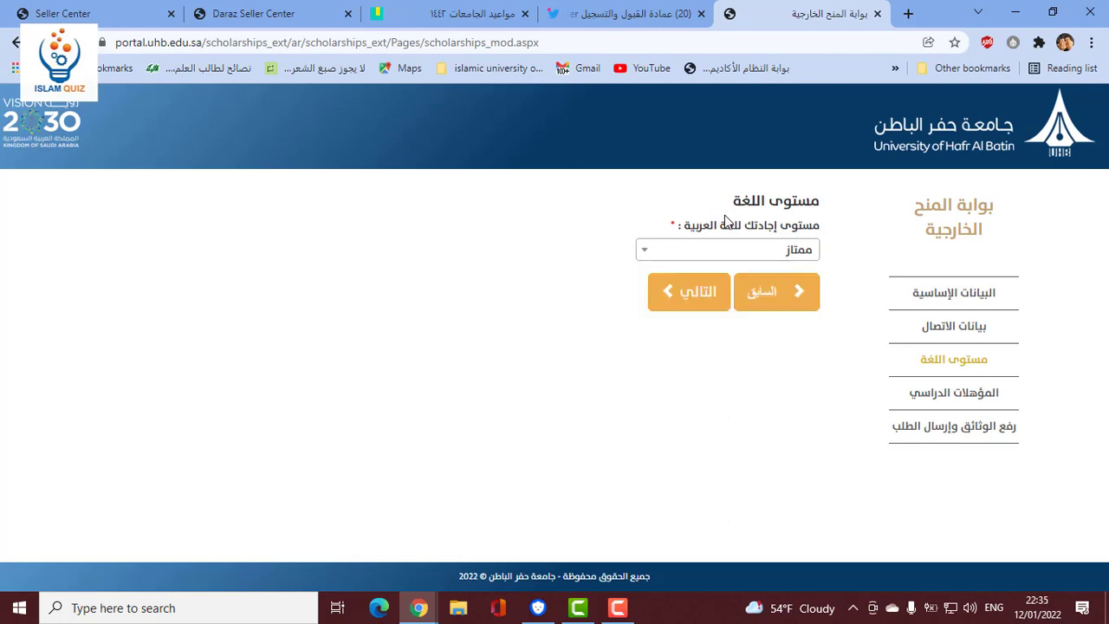
left_click(650, 253)
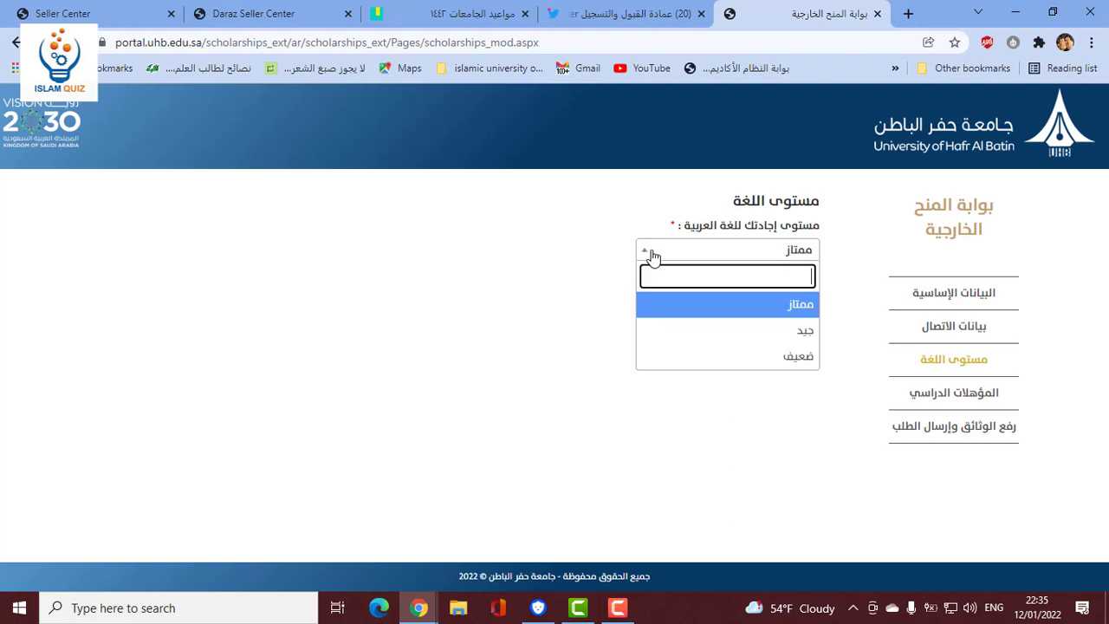
left_click(801, 361)
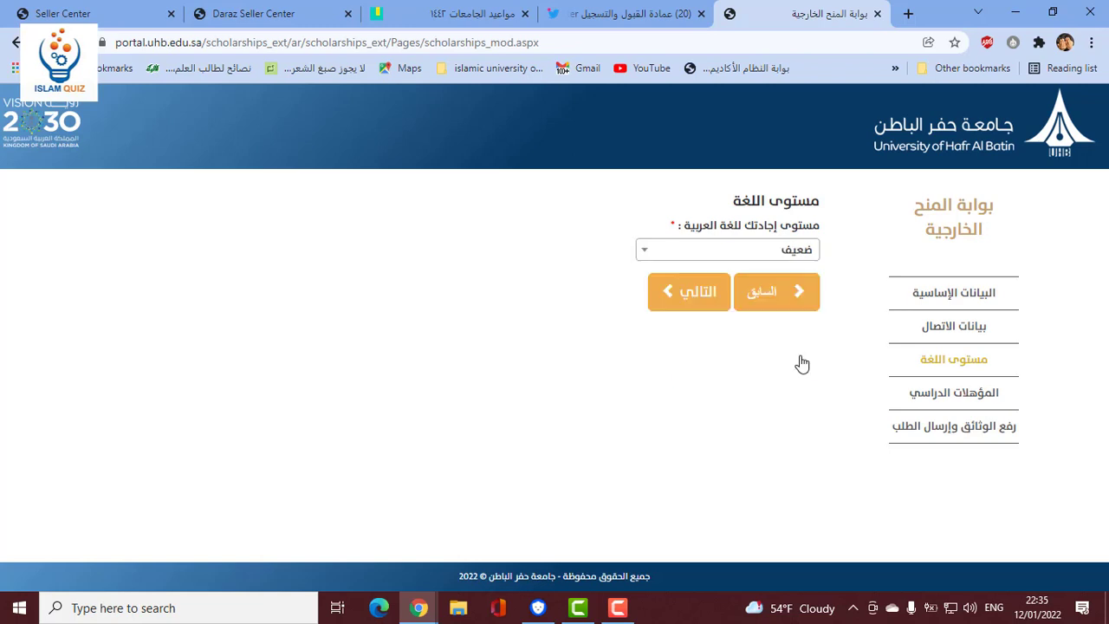
left_click(702, 303)
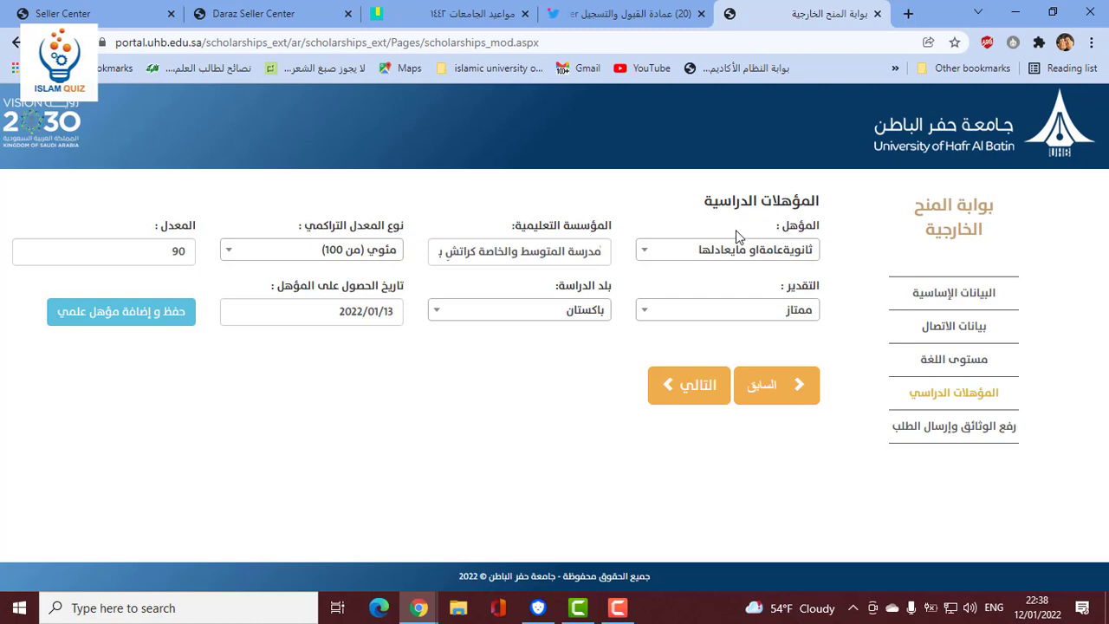
- Check the available qualification types and read the educational institution entry through to its end
left_click(650, 255)
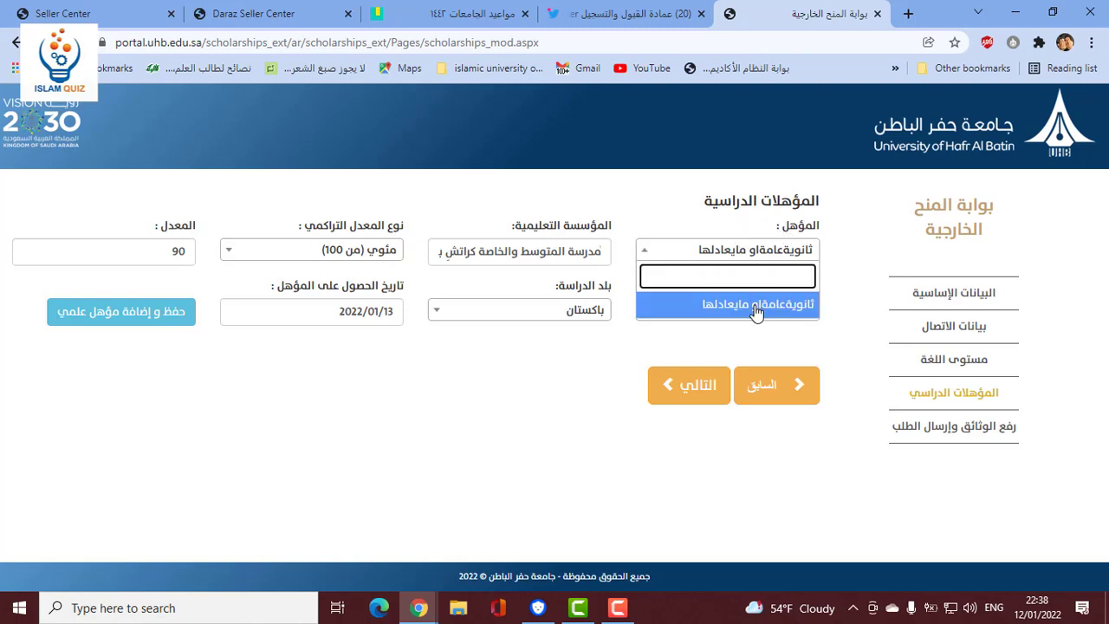
left_click(743, 253)
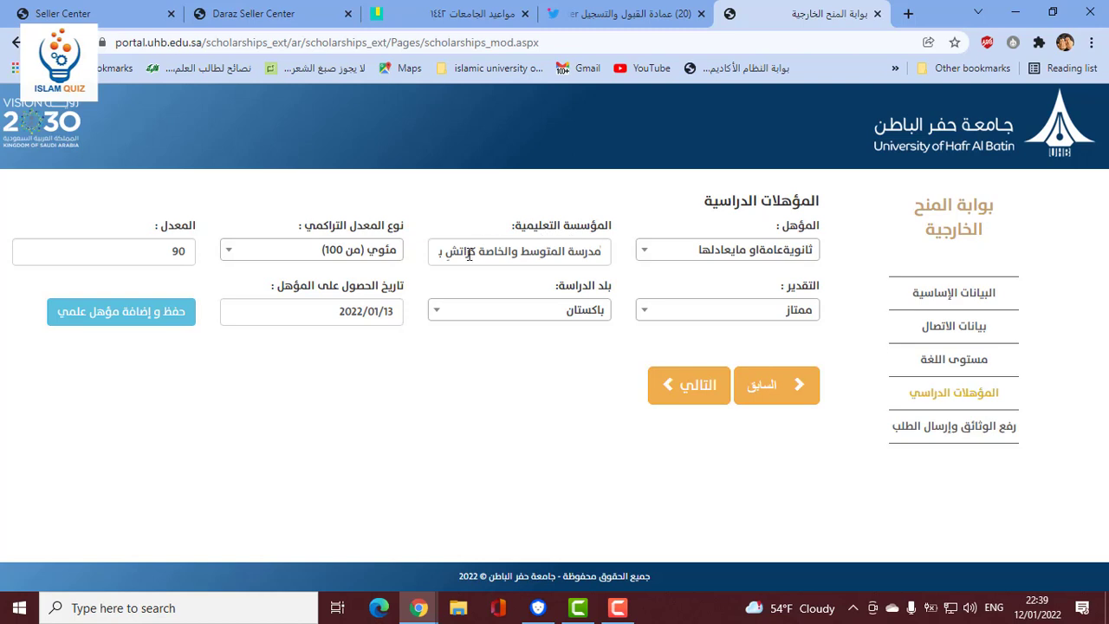
left_click(600, 256)
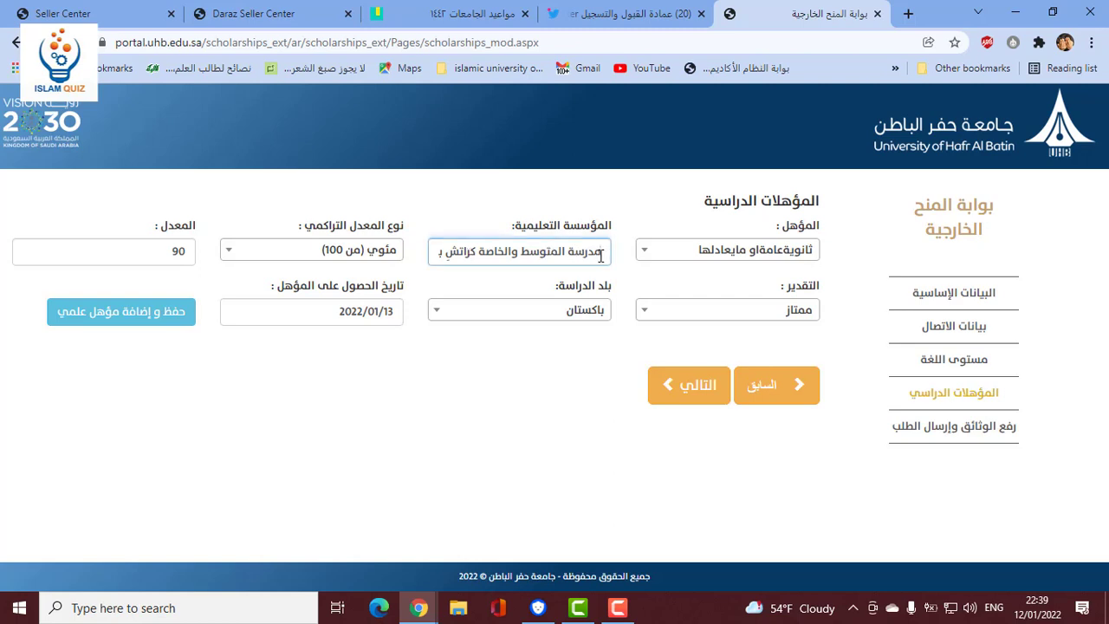
key("Left")
key("Left")
key("Left")
key("Left")
key("Left")
key("Left")
key("Left")
key("Left")
key("Left")
key("Left")
key("Left")
key("Left")
key("Left")
key("Left")
key("Left")
key("Left")
key("Left")
key("Left")
key("Left")
key("Left")
key("Left")
key("Left")
key("Left")
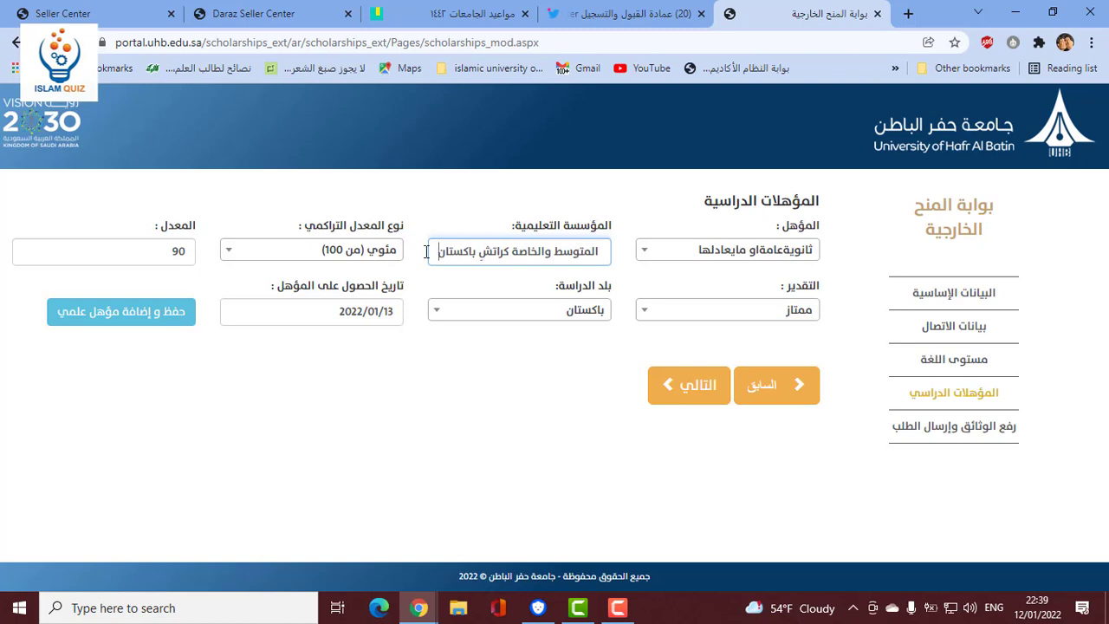
- Check the grading scale options in نوع المعدل التراكمي and the entry in the المعدل (average) field
left_click(279, 254)
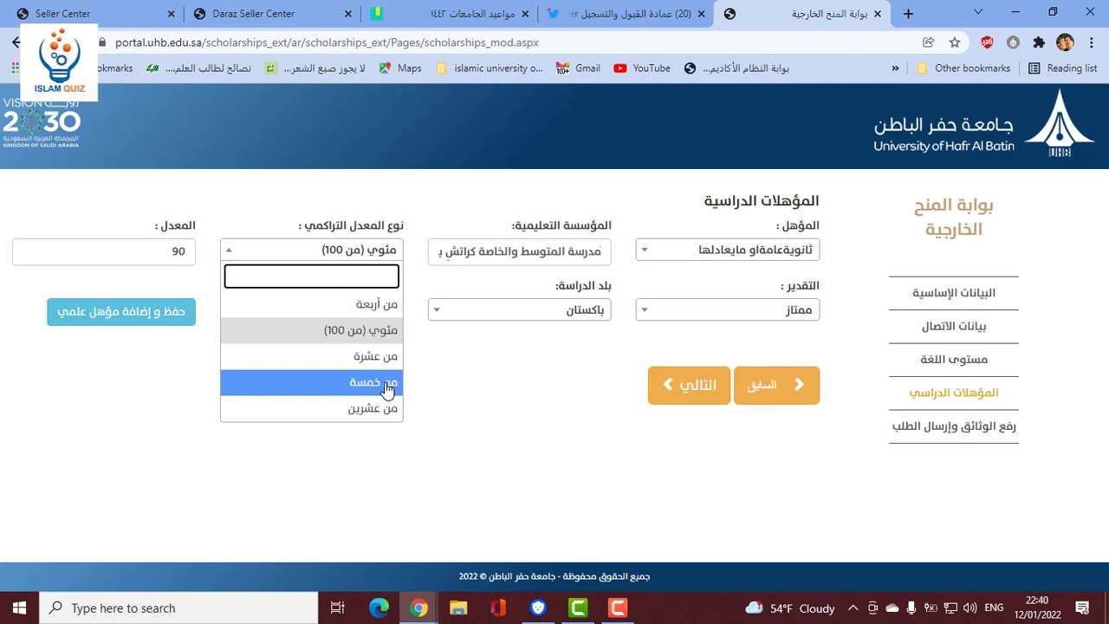
left_click(231, 255)
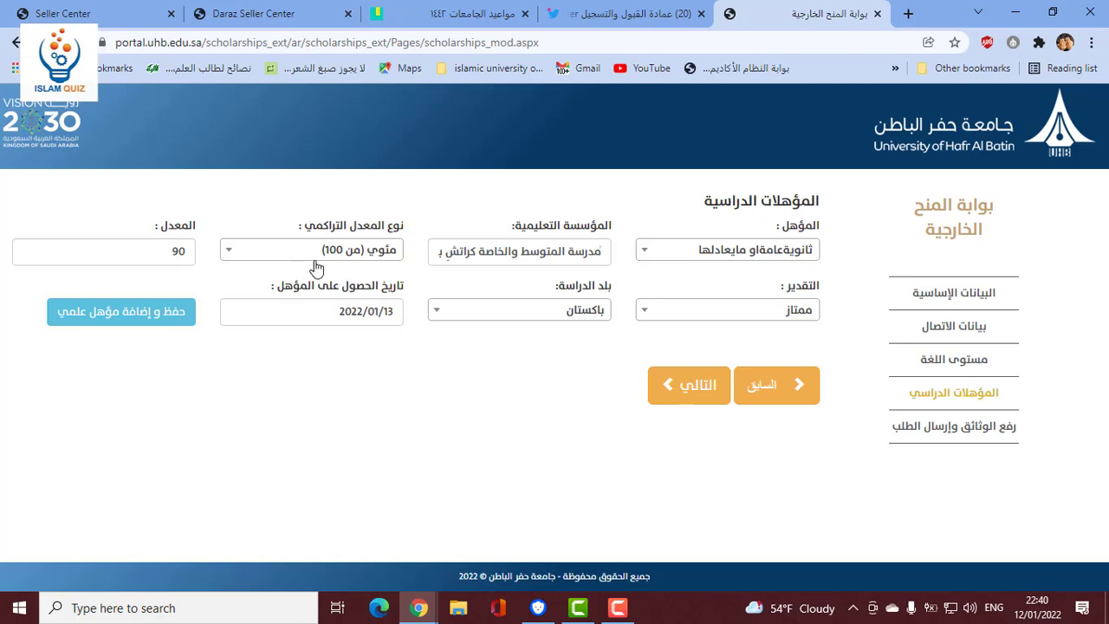
left_click_drag(158, 251, 186, 253)
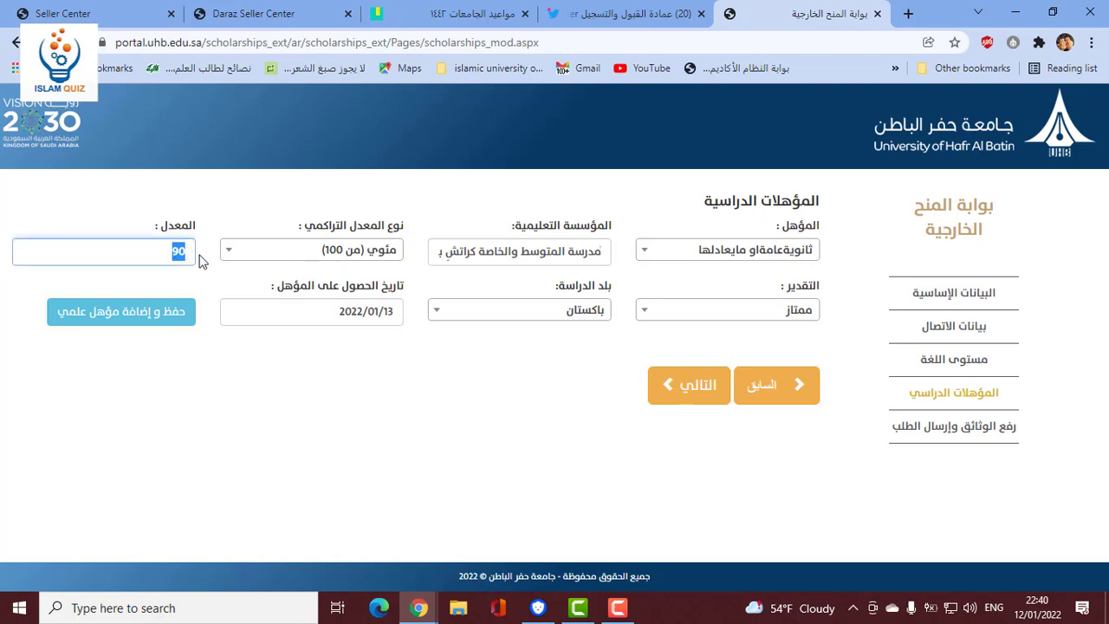
- Save the academic qualification with the grade ممتاز (excellent) and continue to the document upload section
left_click(166, 250)
left_click(706, 323)
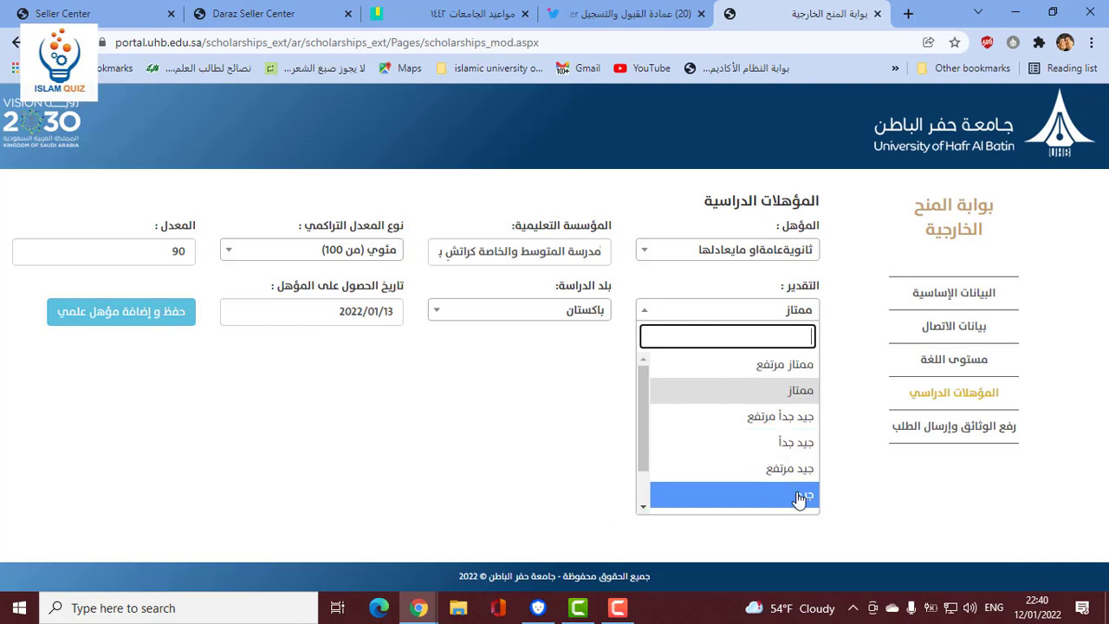
left_click(802, 390)
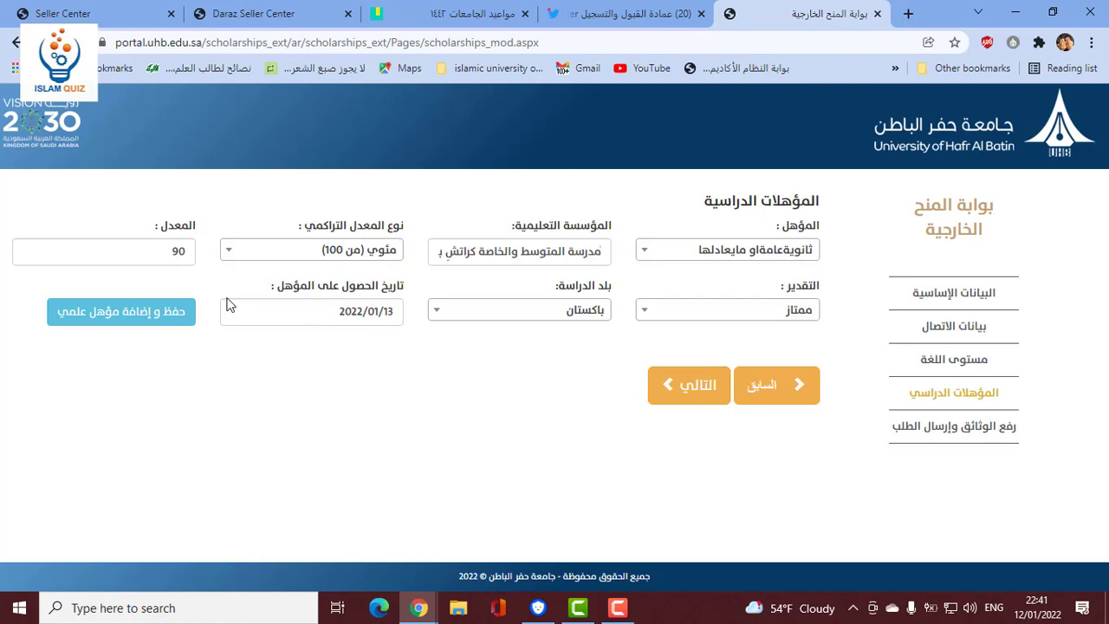
left_click(154, 317)
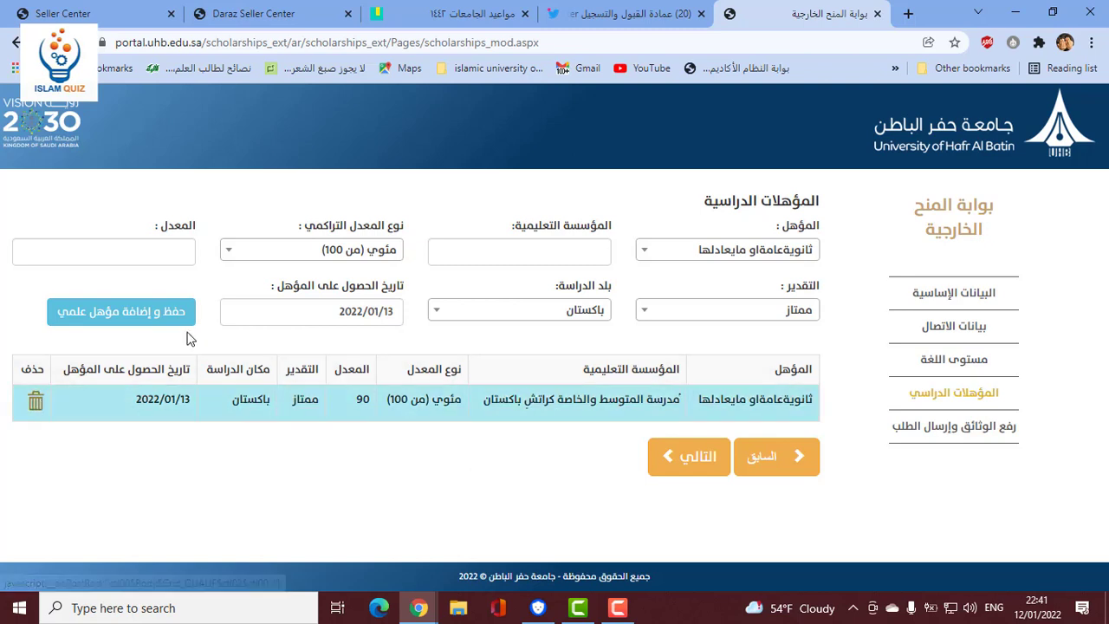
left_click(697, 464)
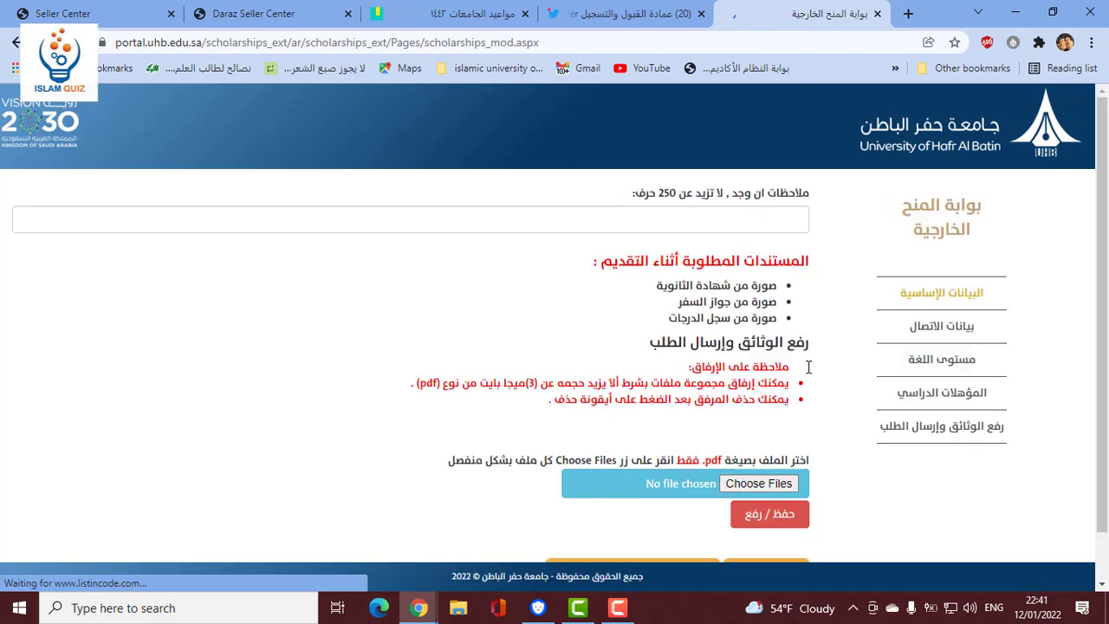
- Read the list of required documents and the attachment notes on file size, deletion and accepted file format
left_click_drag(1102, 300, 1105, 351)
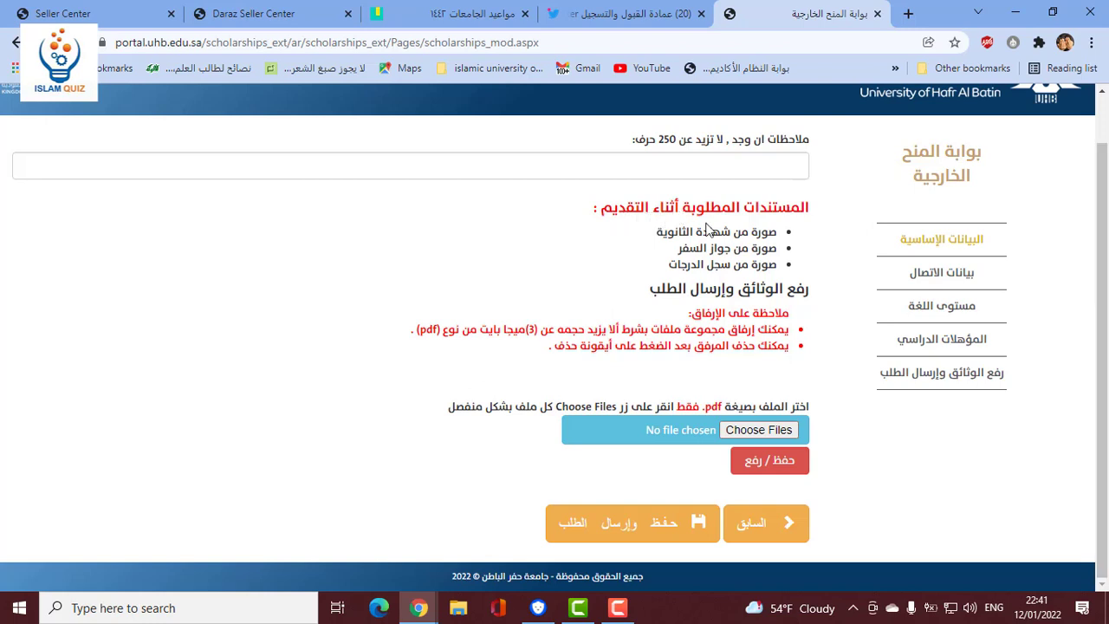
left_click_drag(779, 235, 657, 232)
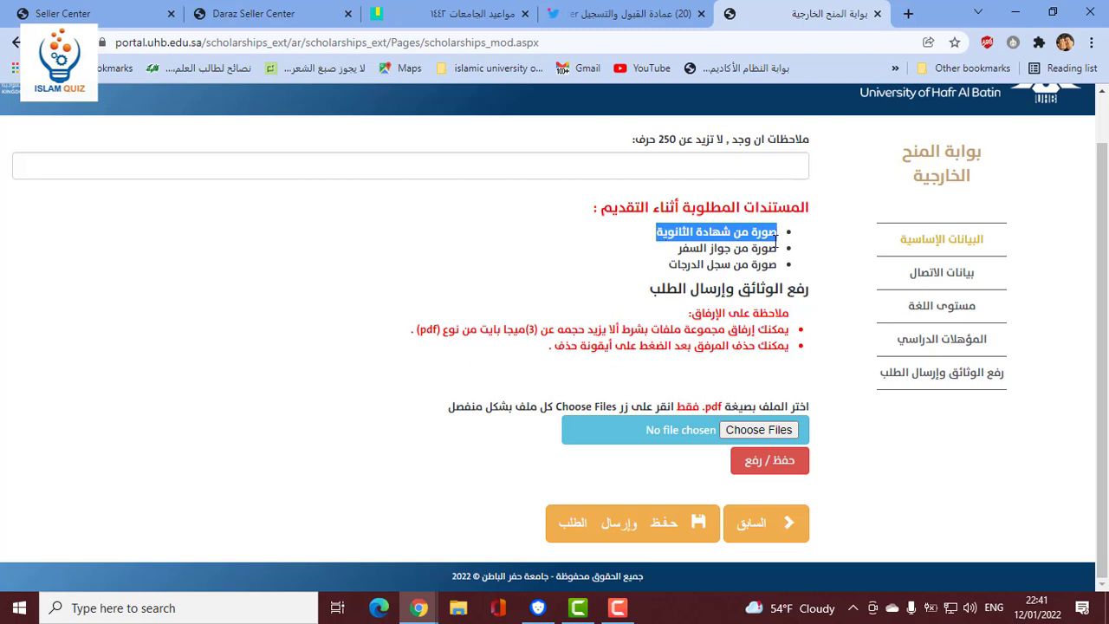
left_click_drag(775, 249, 690, 248)
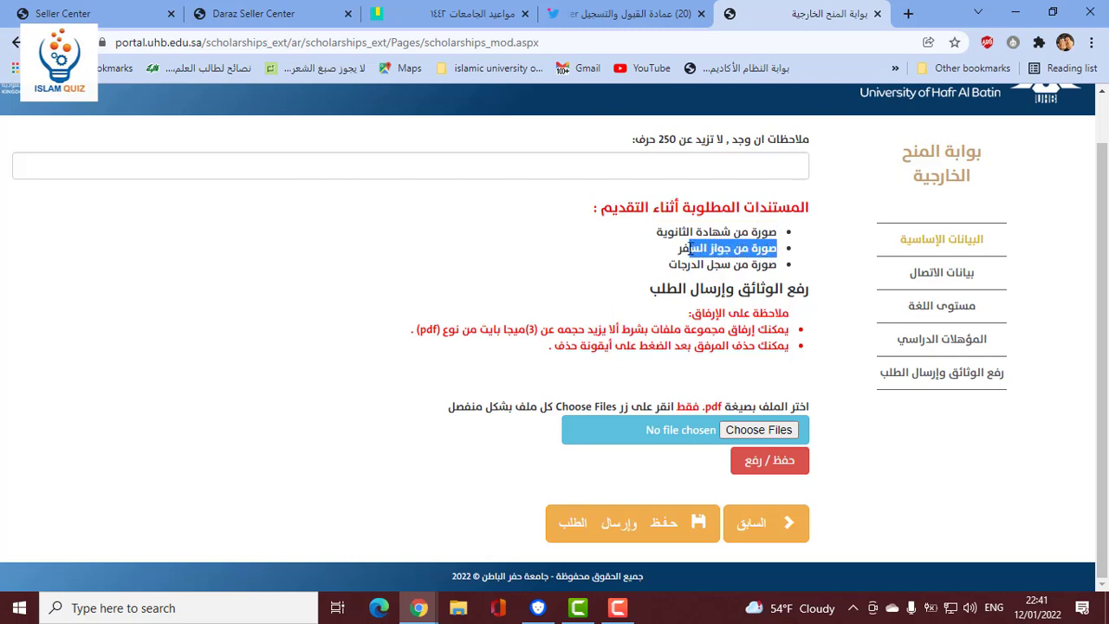
left_click_drag(770, 265, 696, 267)
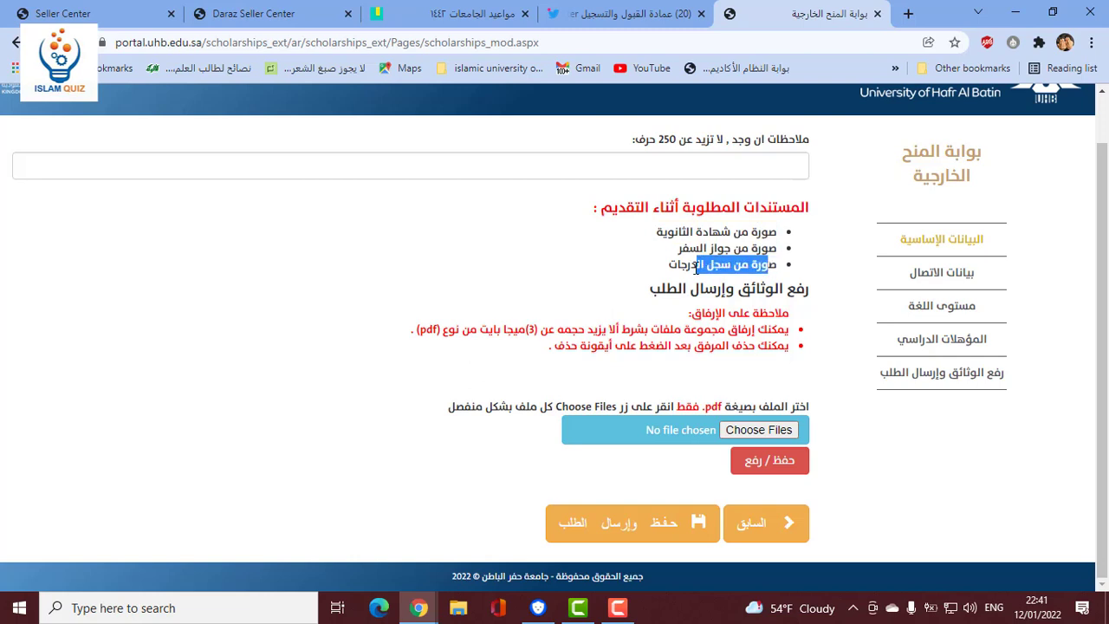
left_click(669, 293)
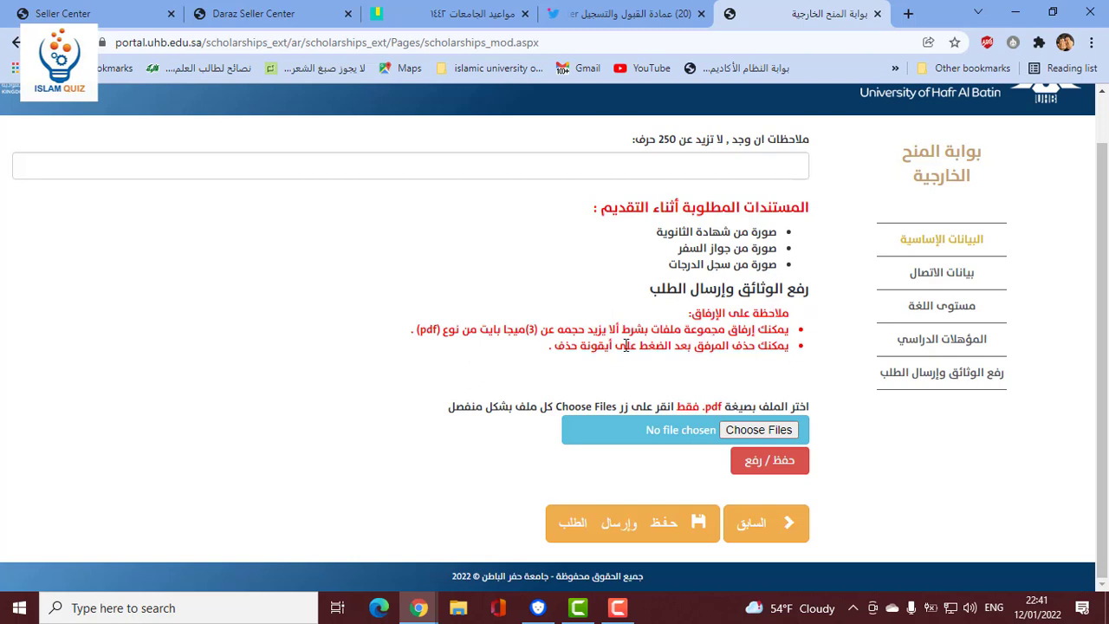
left_click_drag(533, 332, 521, 331)
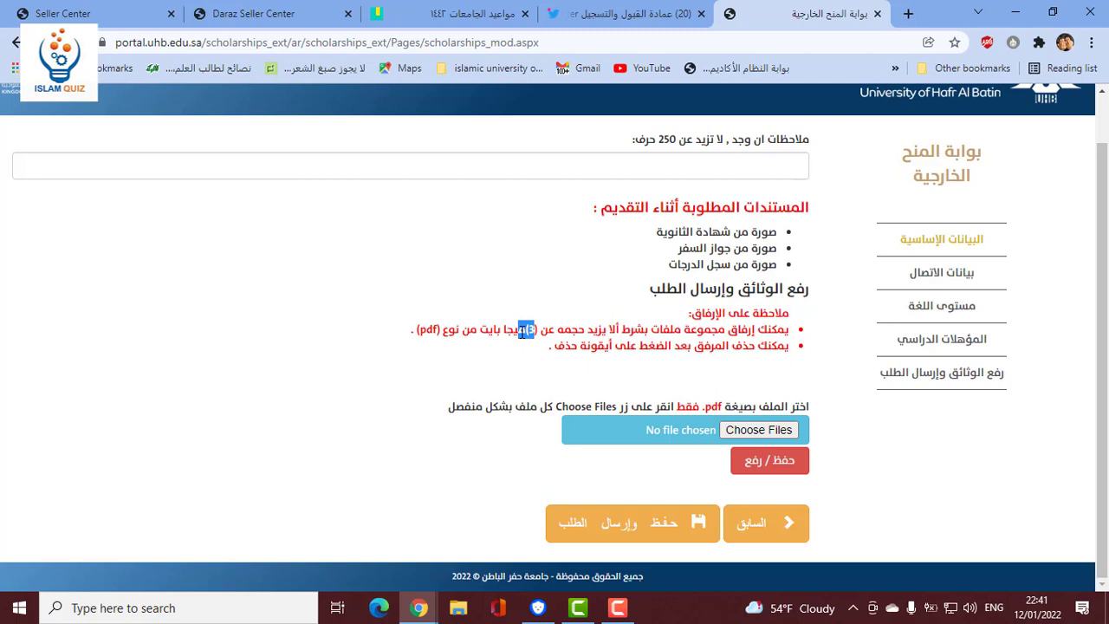
left_click(458, 335)
double_click(533, 331)
left_click(510, 335)
left_click_drag(551, 347, 778, 346)
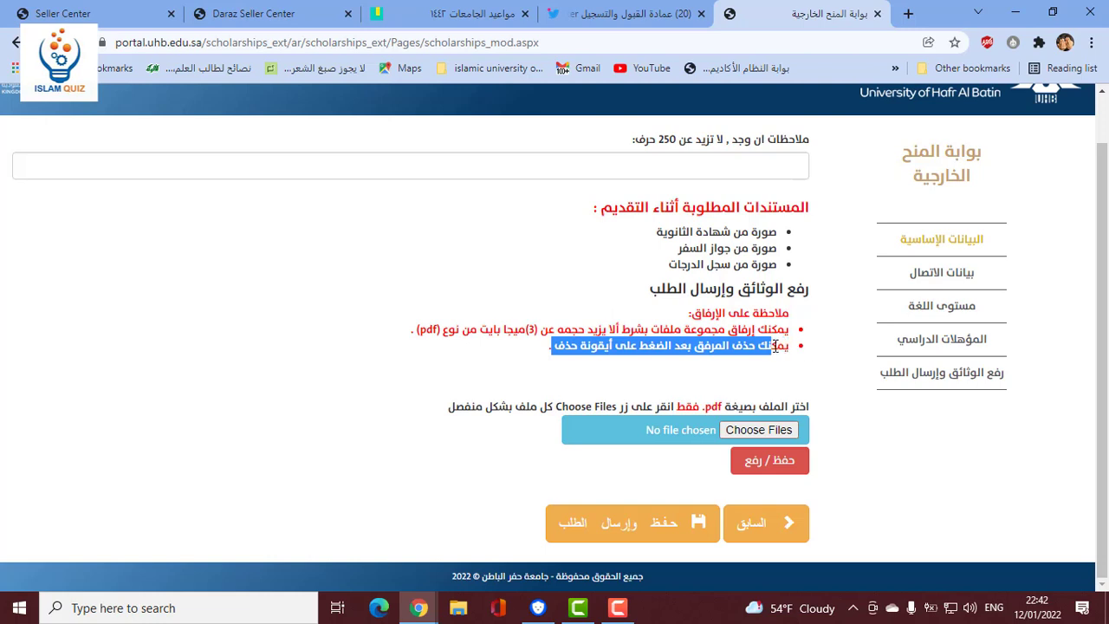
left_click(779, 354)
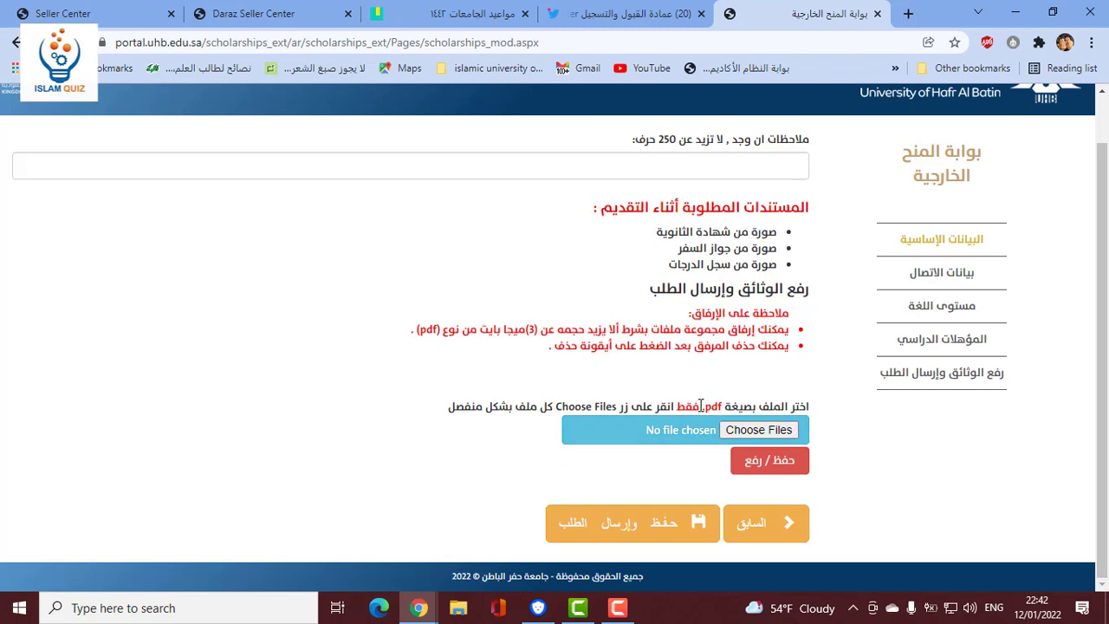
left_click_drag(700, 406, 719, 406)
left_click(717, 406)
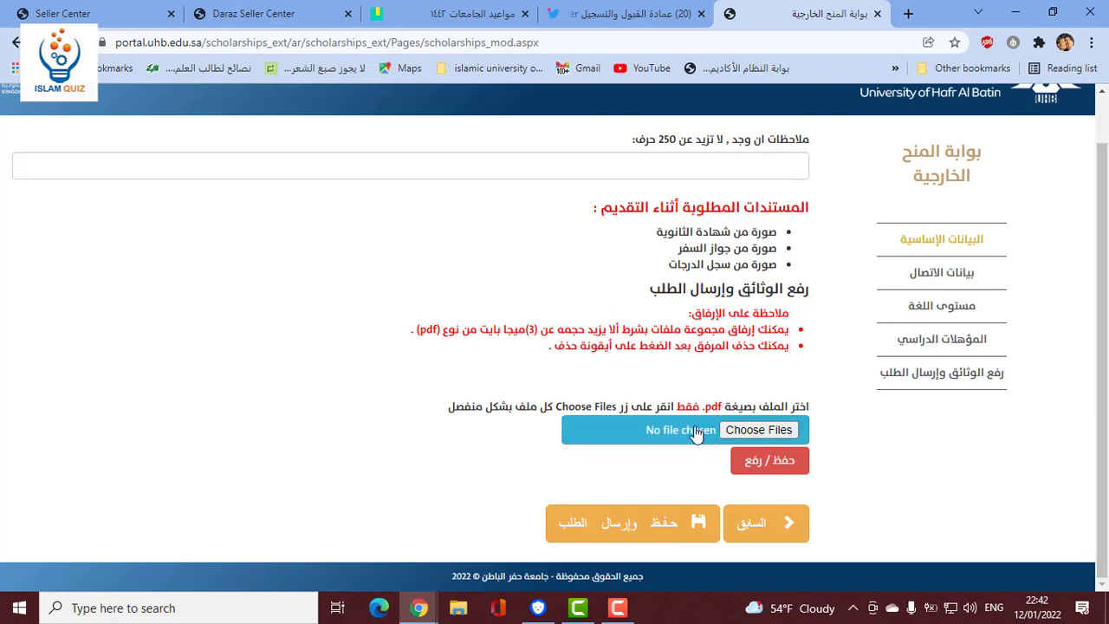
- Choose Graduation Certificate.pdf from the Desktop folder and upload it to the application
left_click(752, 433)
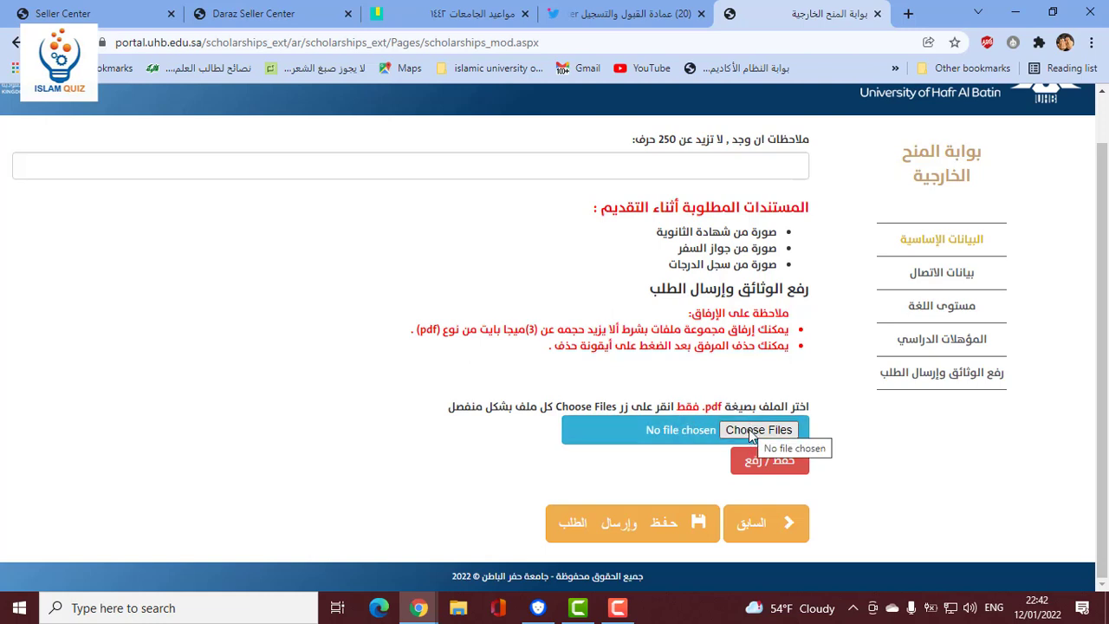
left_click(750, 434)
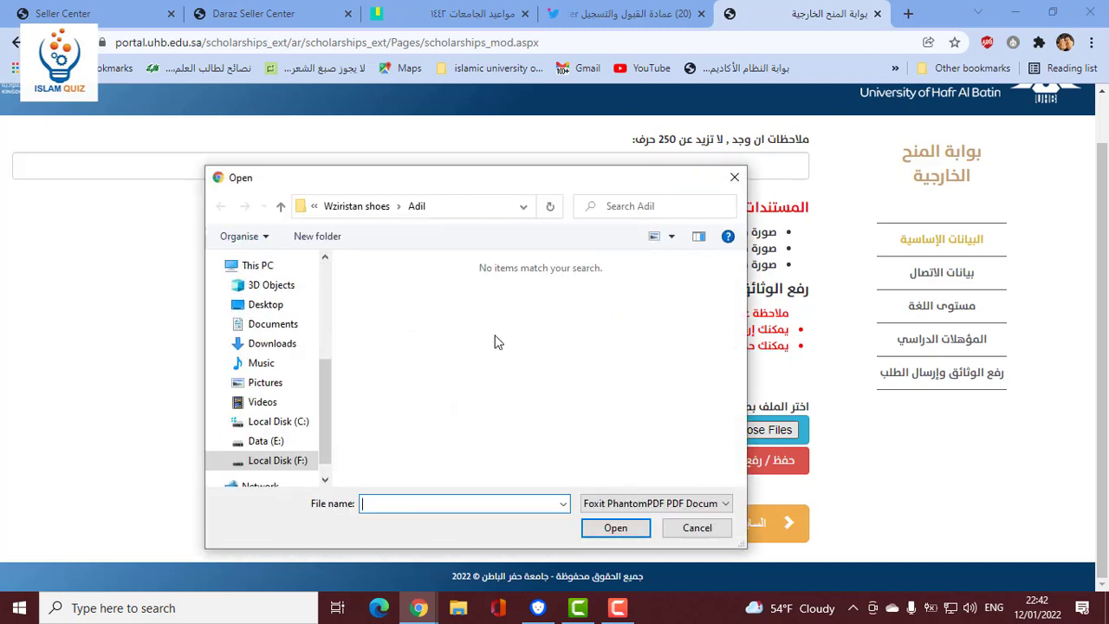
left_click(269, 306)
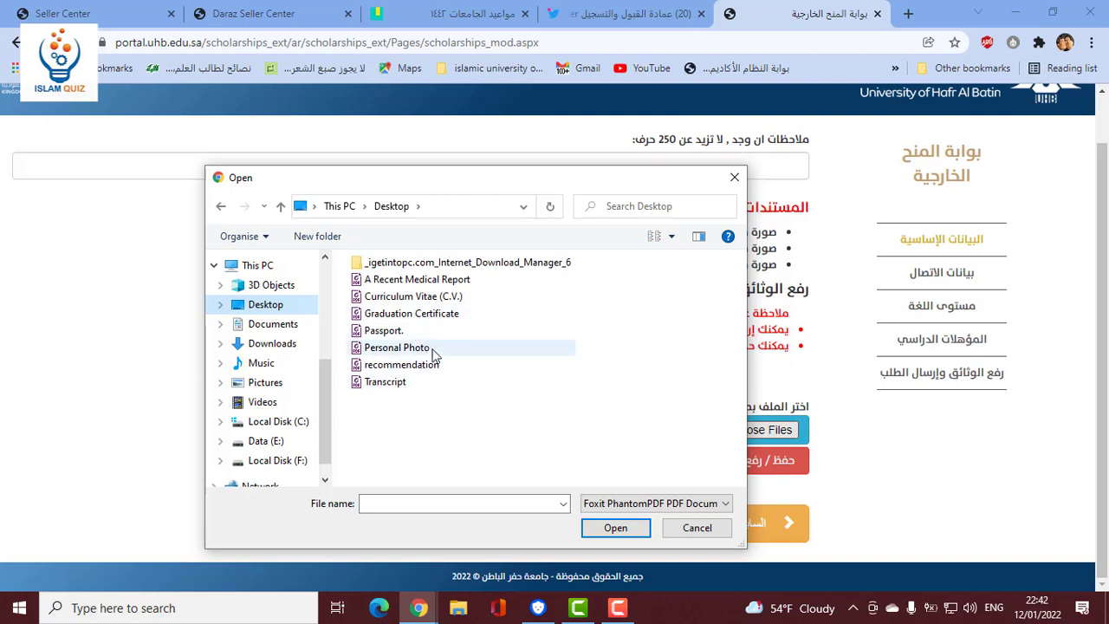
left_click(425, 317)
left_click(615, 527)
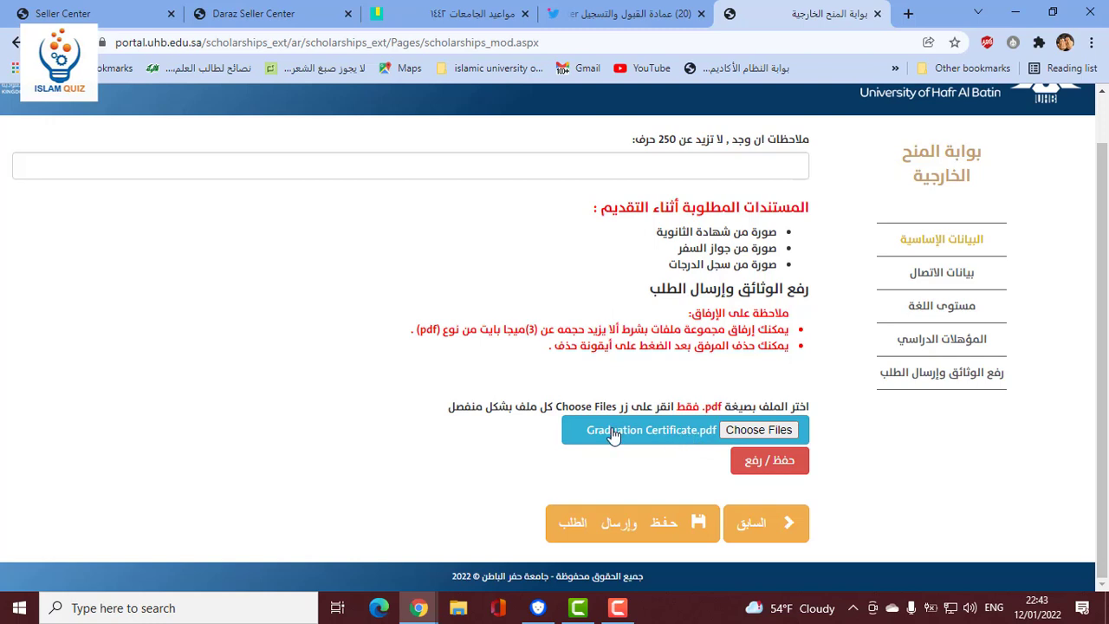
left_click(749, 467)
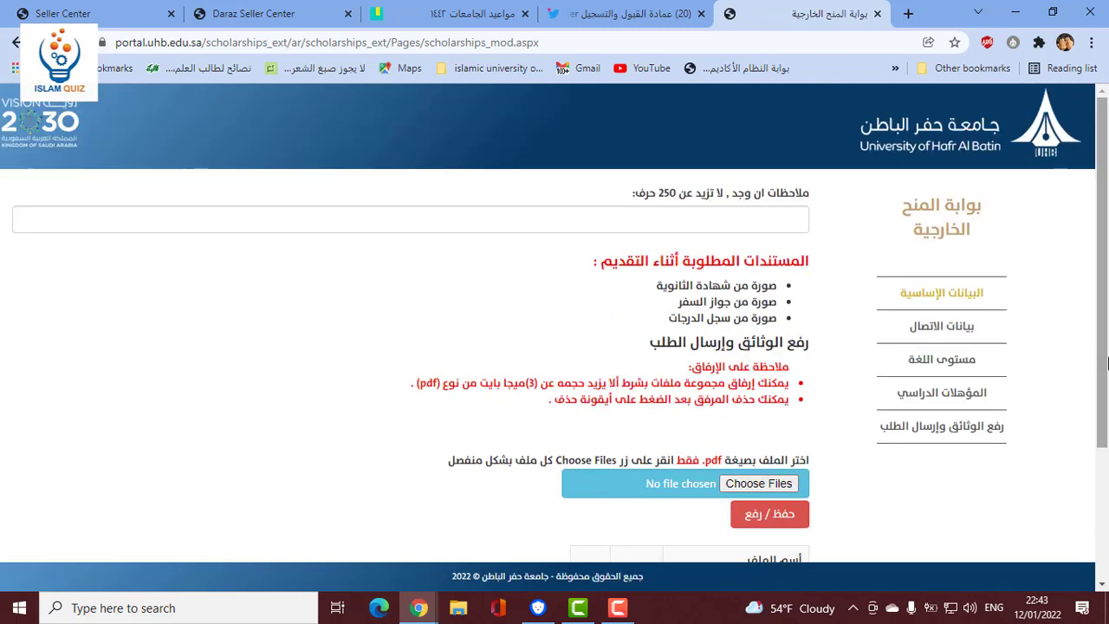
- Choose the Passport PDF from the Desktop folder and upload it as the second attachment
left_click_drag(1106, 362, 1106, 493)
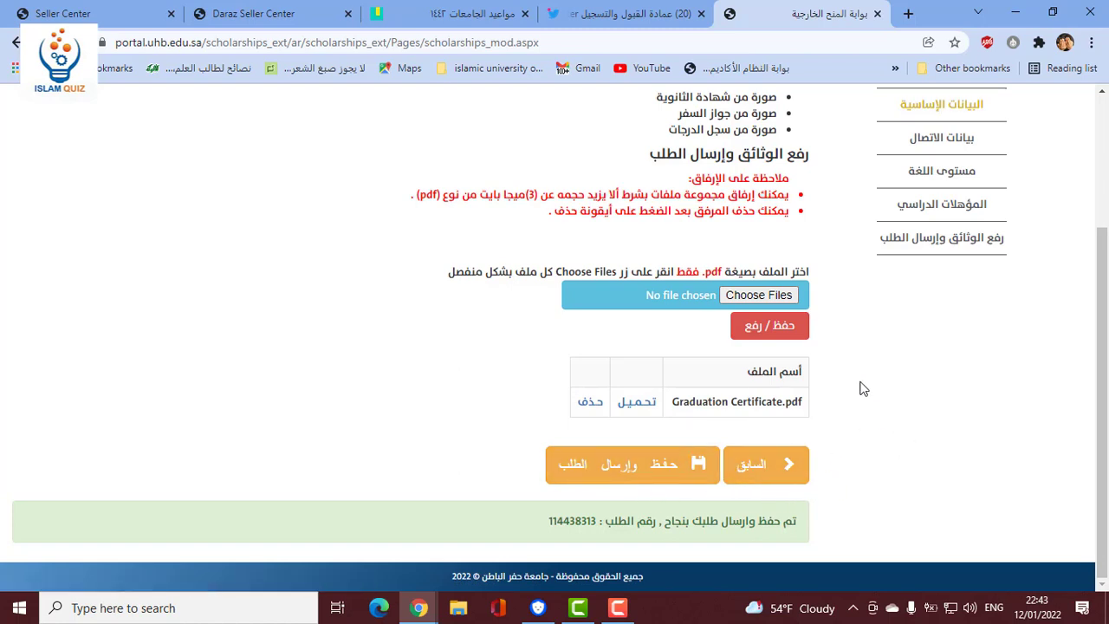
left_click(758, 295)
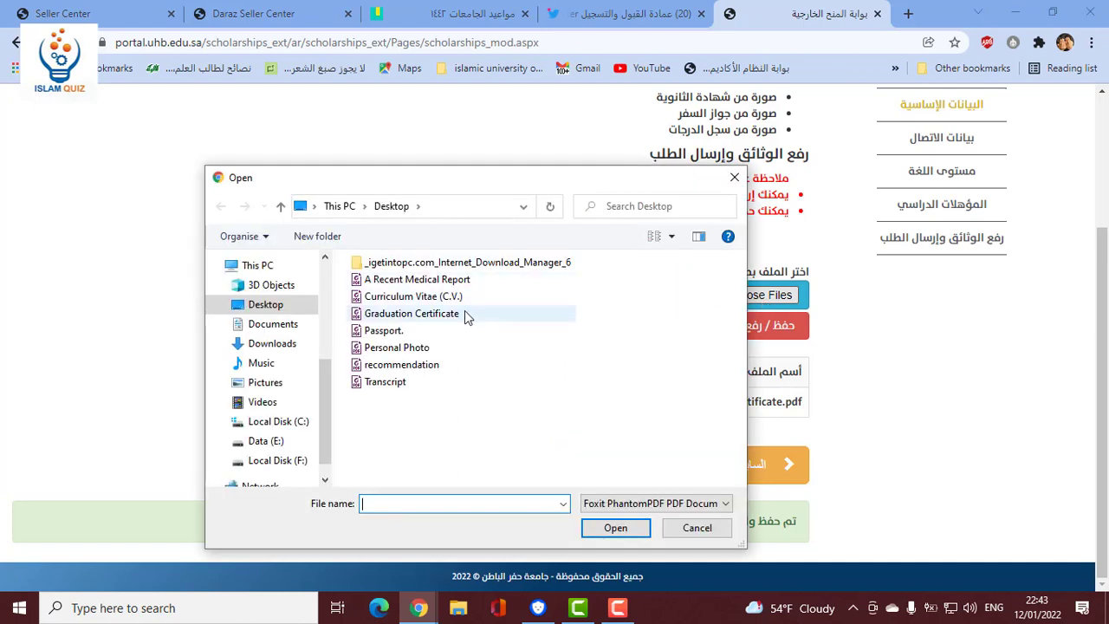
left_click(387, 334)
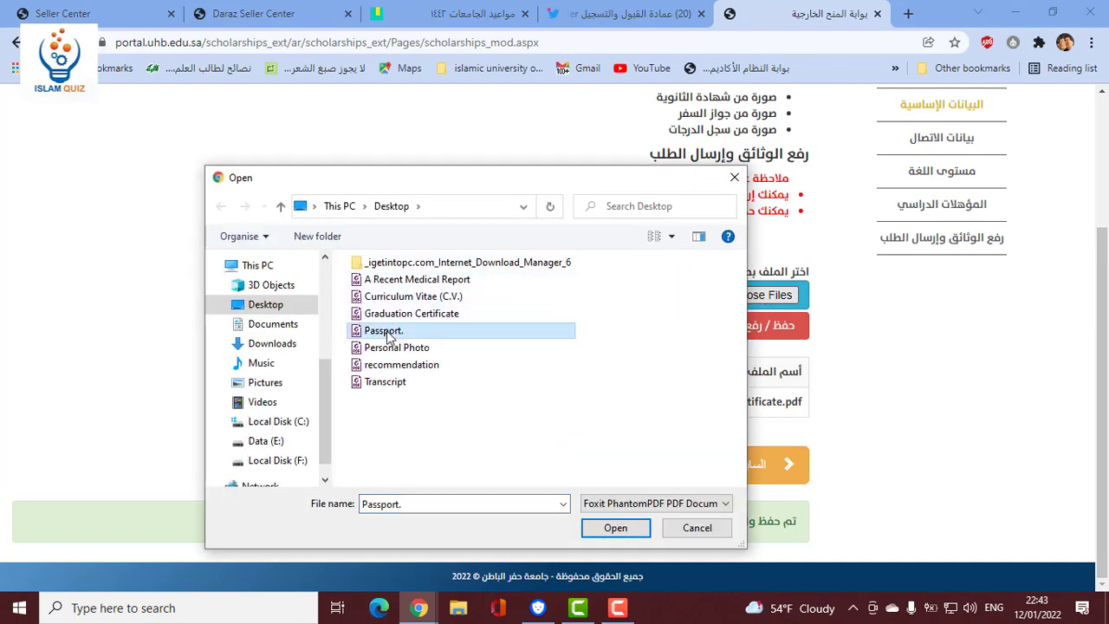
left_click(610, 529)
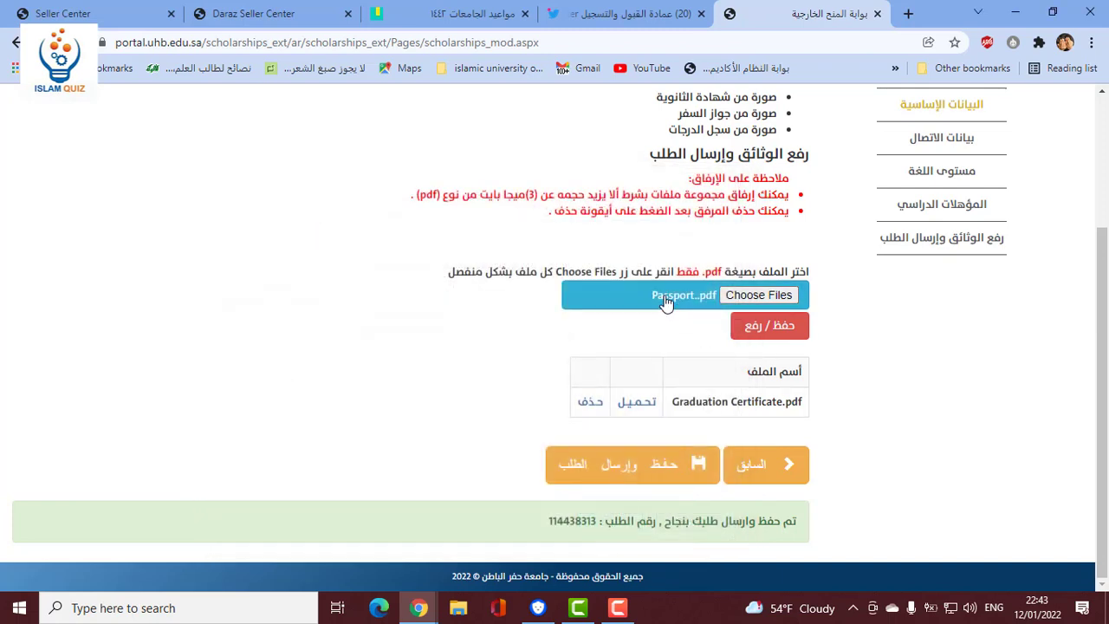
left_click(773, 325)
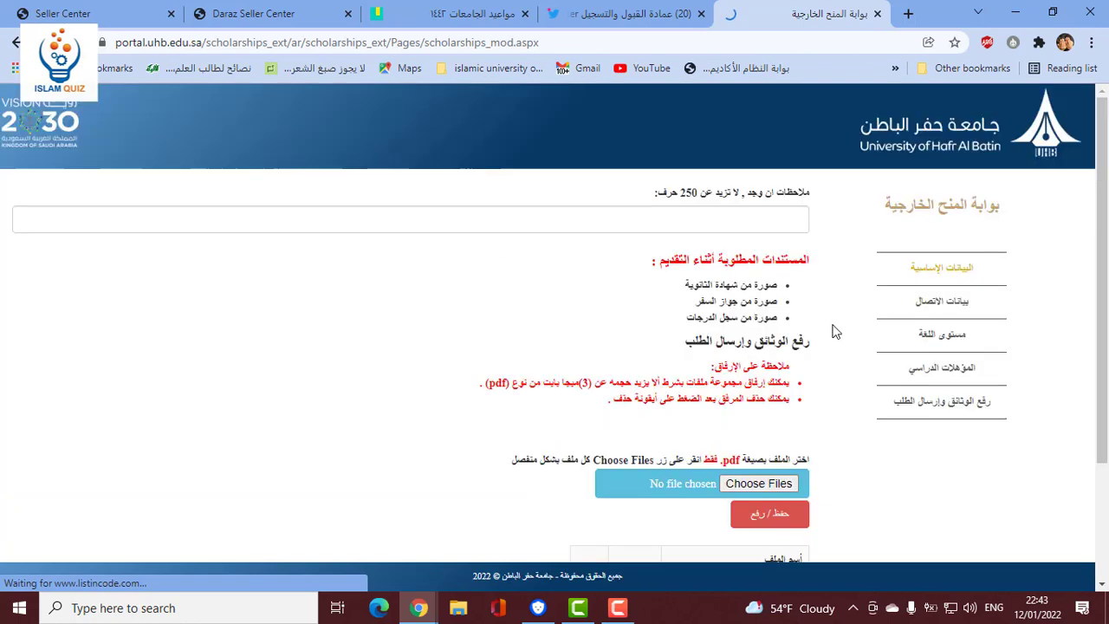
- Choose Transcript.pdf from the Desktop folder and upload it as the third attachment
left_click_drag(1102, 276, 1105, 382)
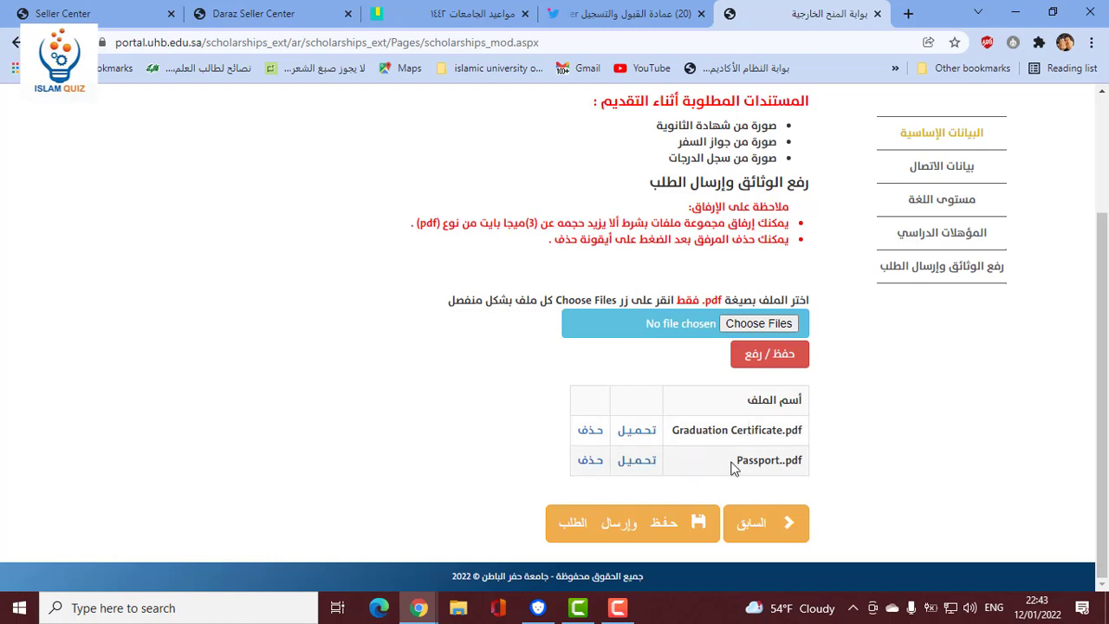
left_click(748, 323)
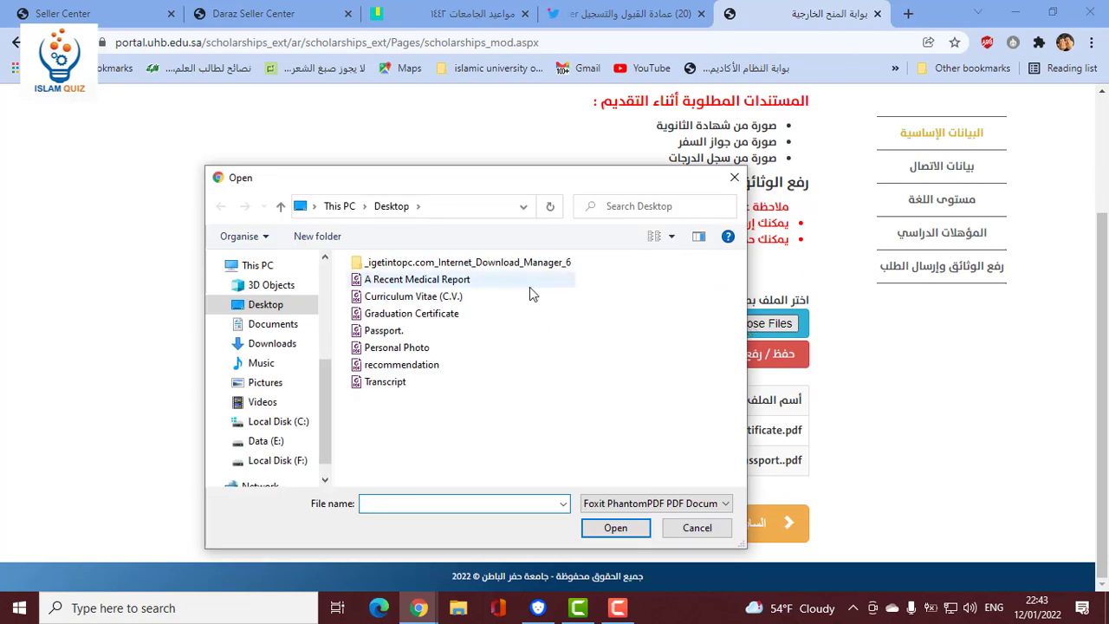
left_click(391, 385)
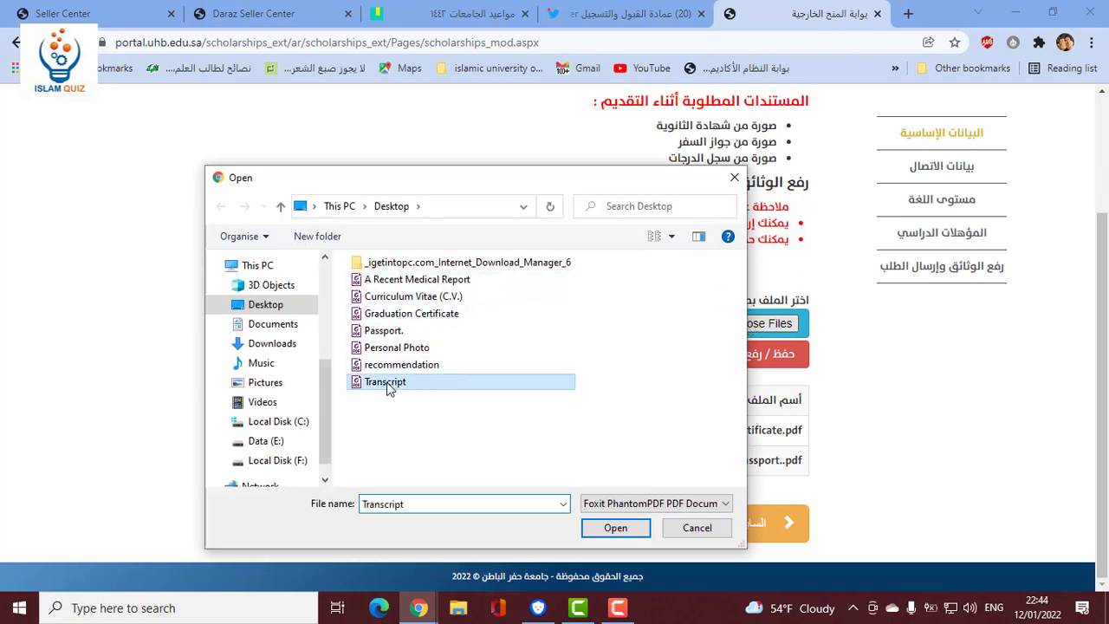
left_click(615, 527)
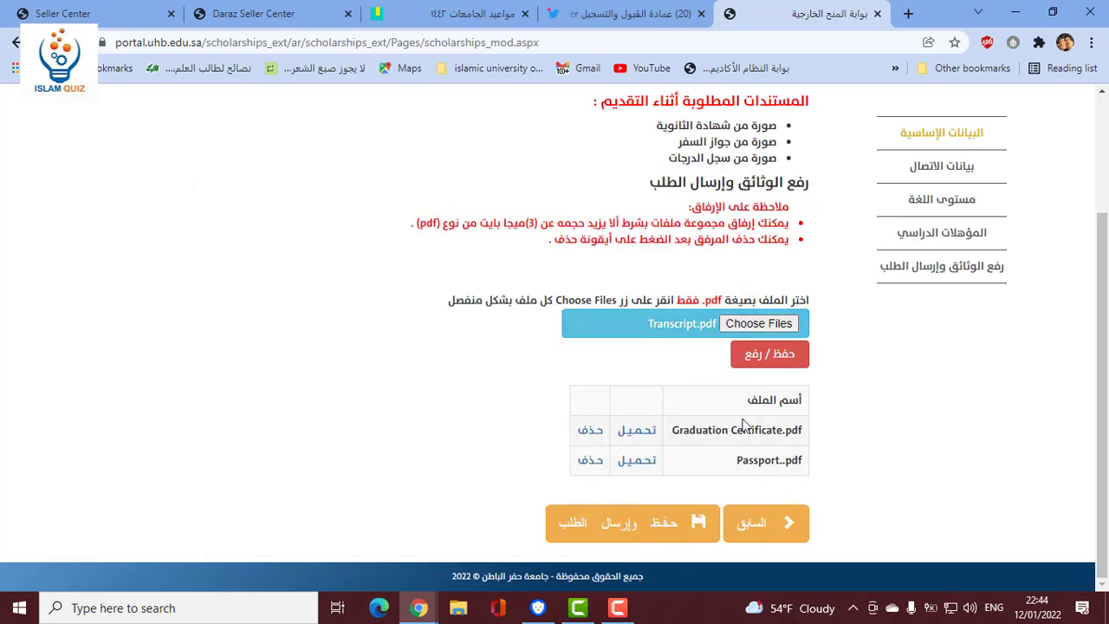
left_click(755, 353)
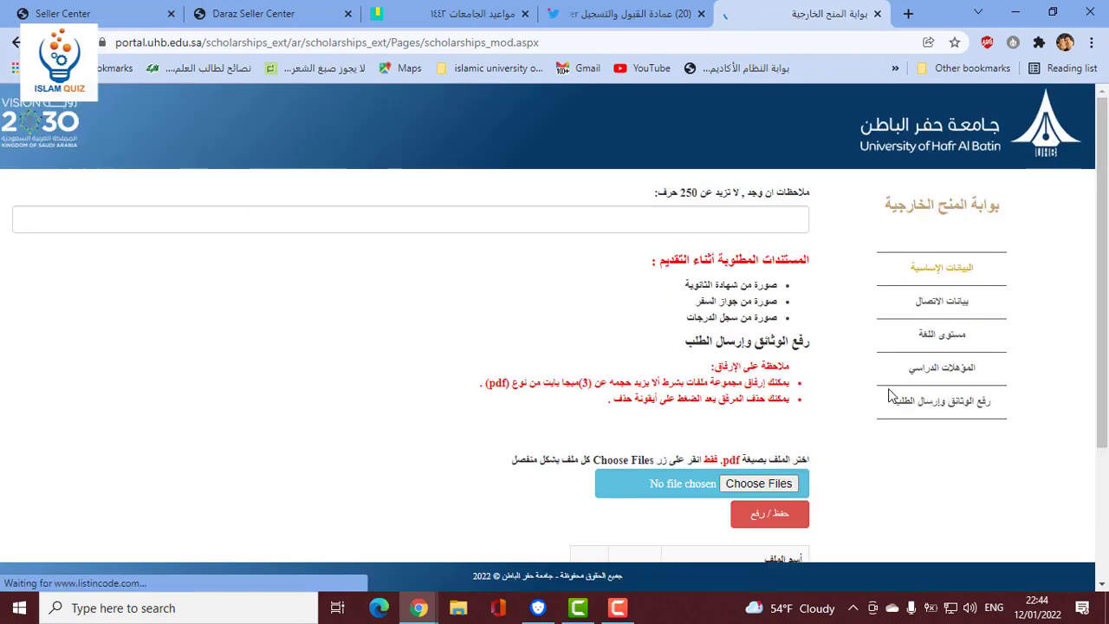
- Save and submit the scholarship application, and dismiss the confirmation dialog after checking the request number
left_click_drag(1105, 272, 1107, 425)
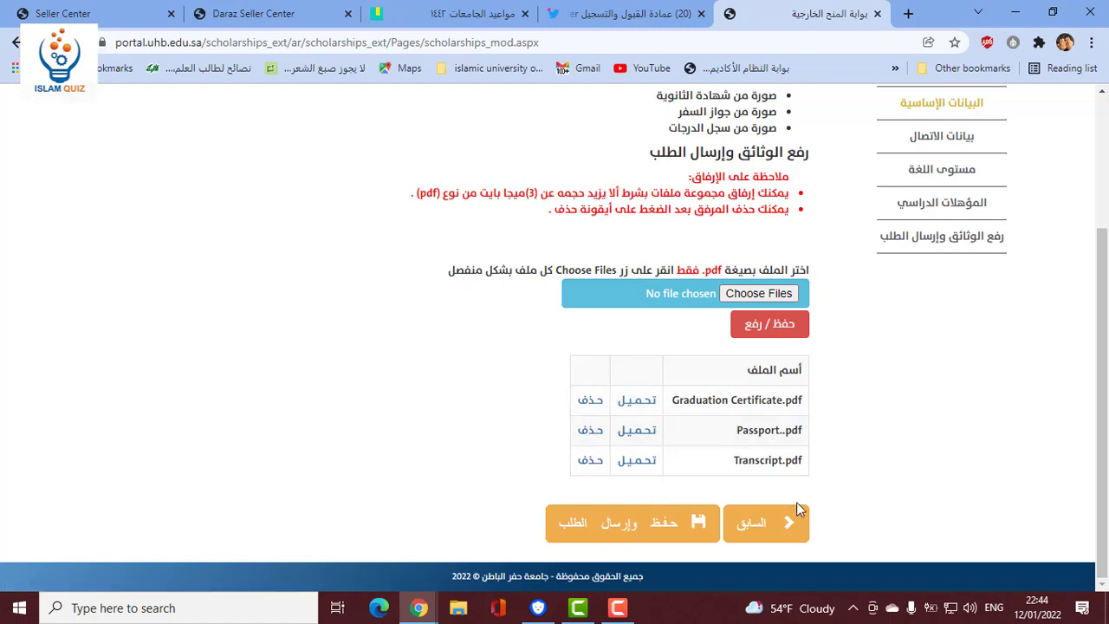
left_click(624, 532)
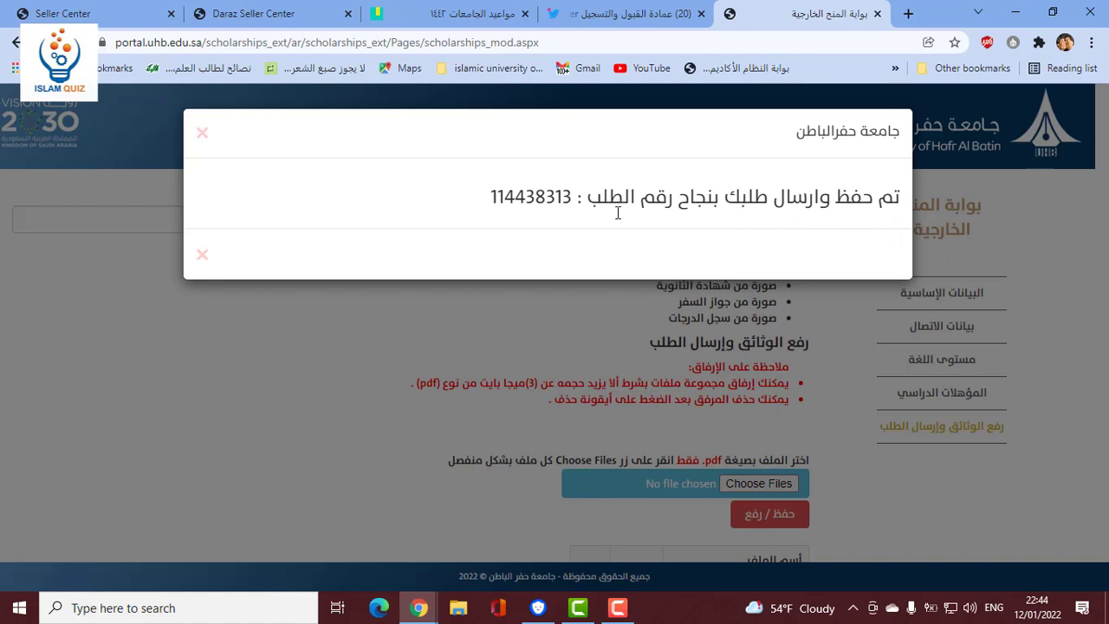
left_click_drag(577, 199, 487, 201)
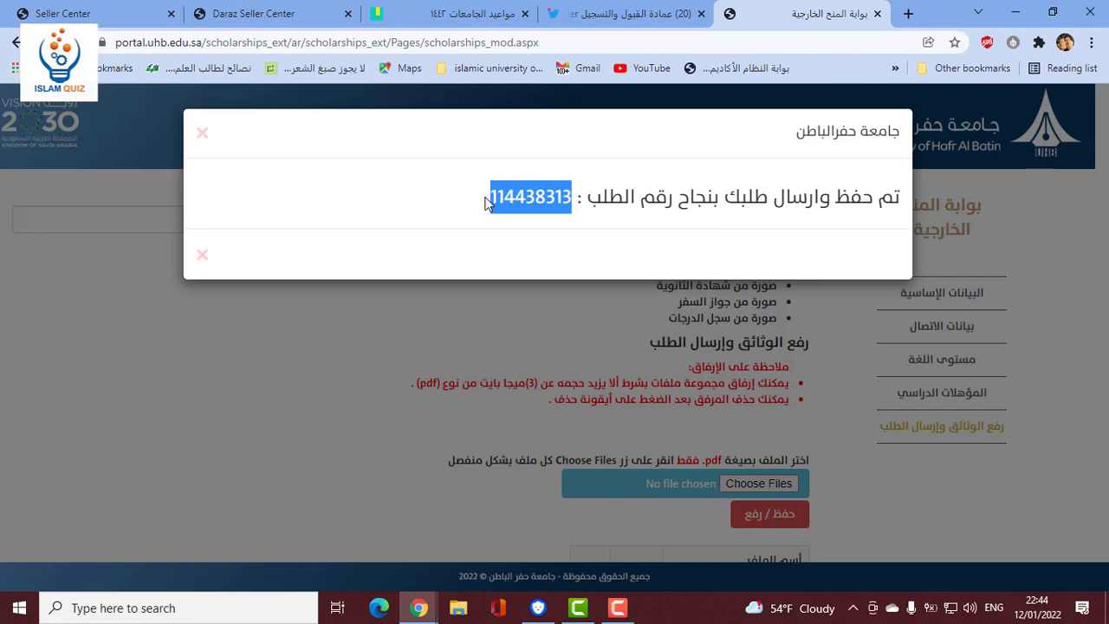
left_click(843, 294)
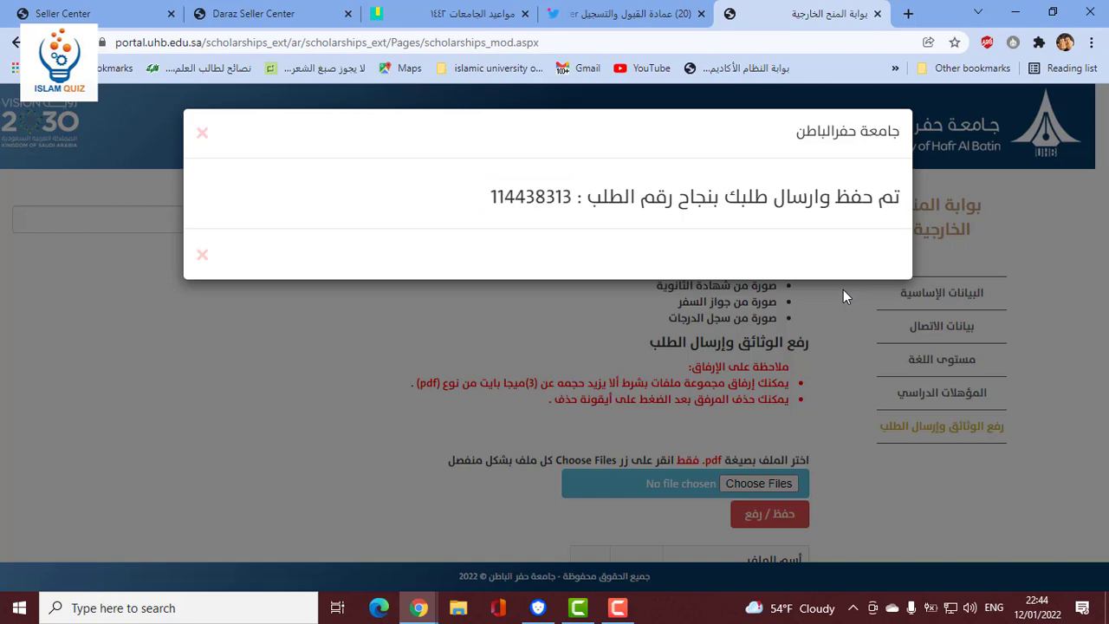
- Review the submission confirmation below the uploaded files and the optional notes field above the required documents
left_click_drag(1107, 256, 1106, 443)
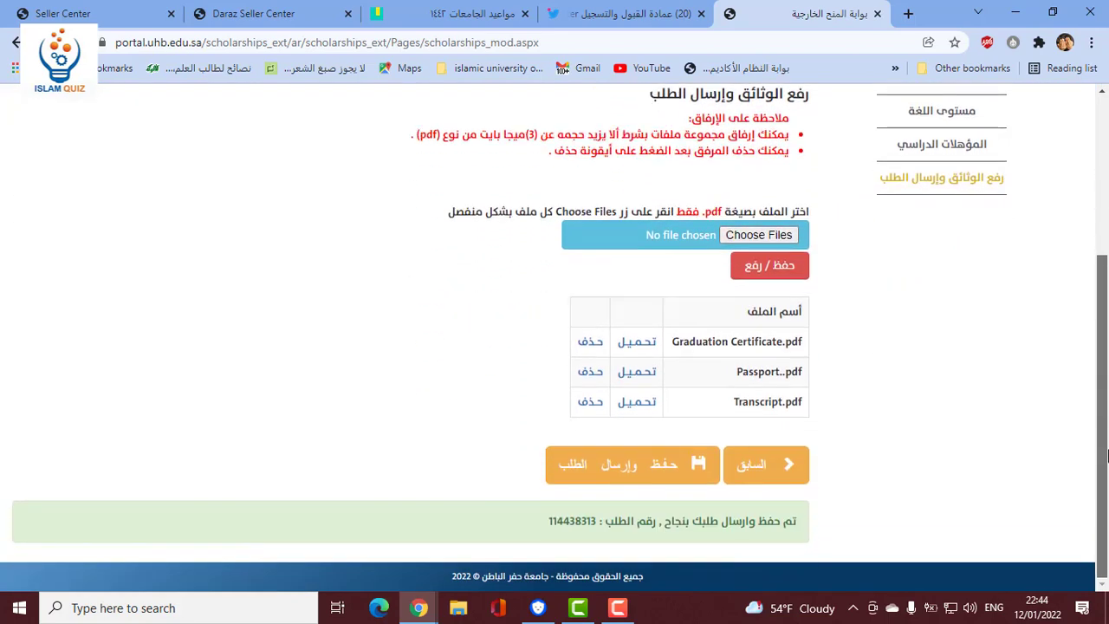
left_click_drag(543, 533, 779, 518)
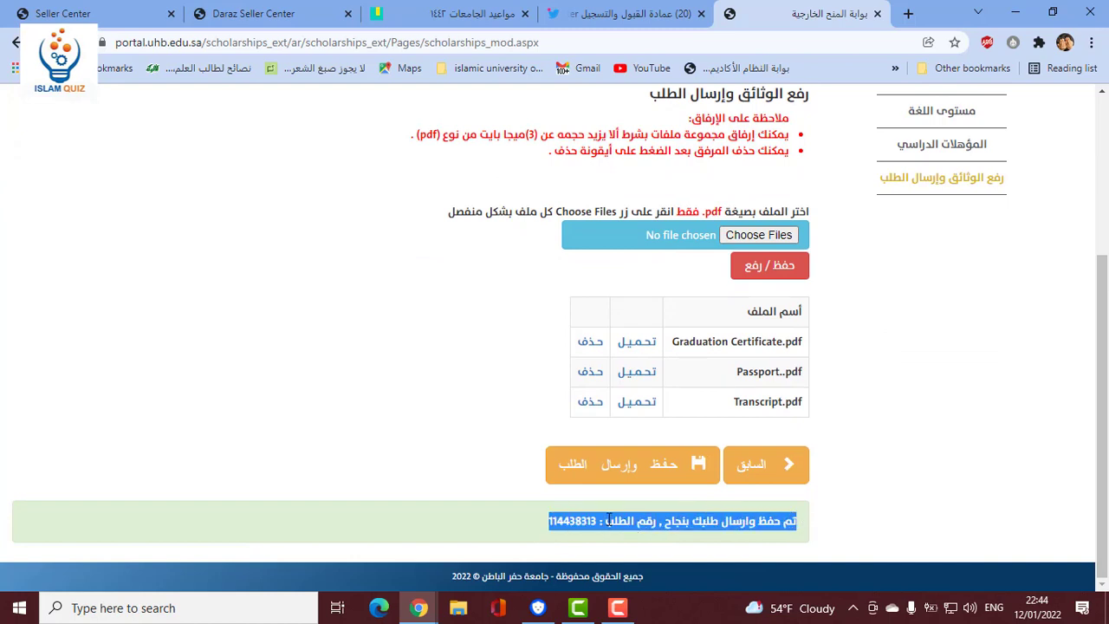
scroll(1106, 260, "up", 3)
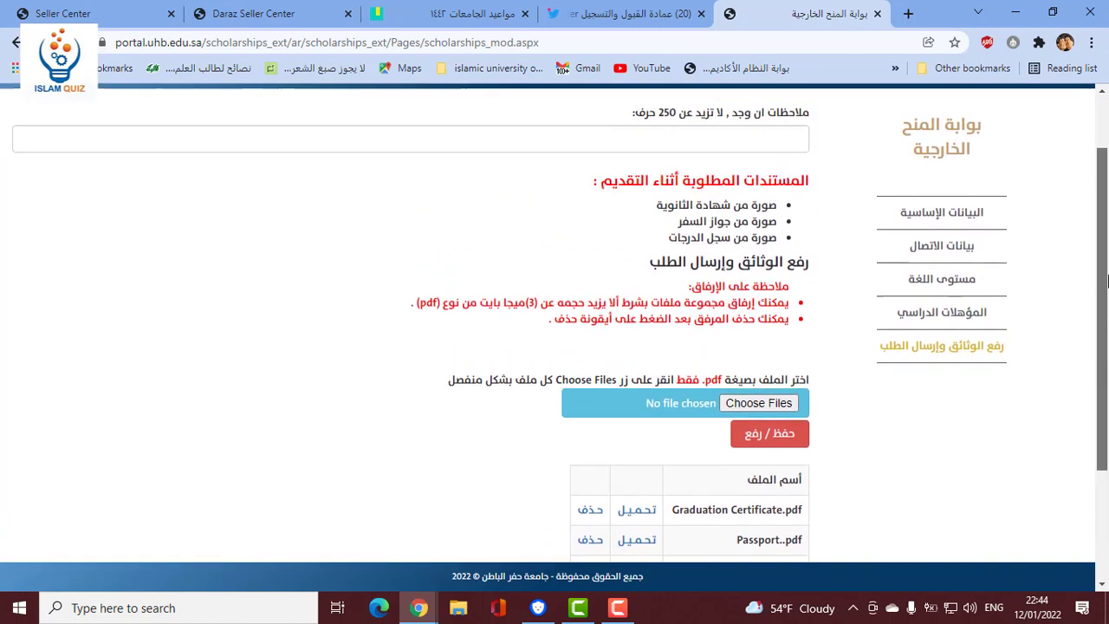
left_click_drag(1106, 256, 1106, 231)
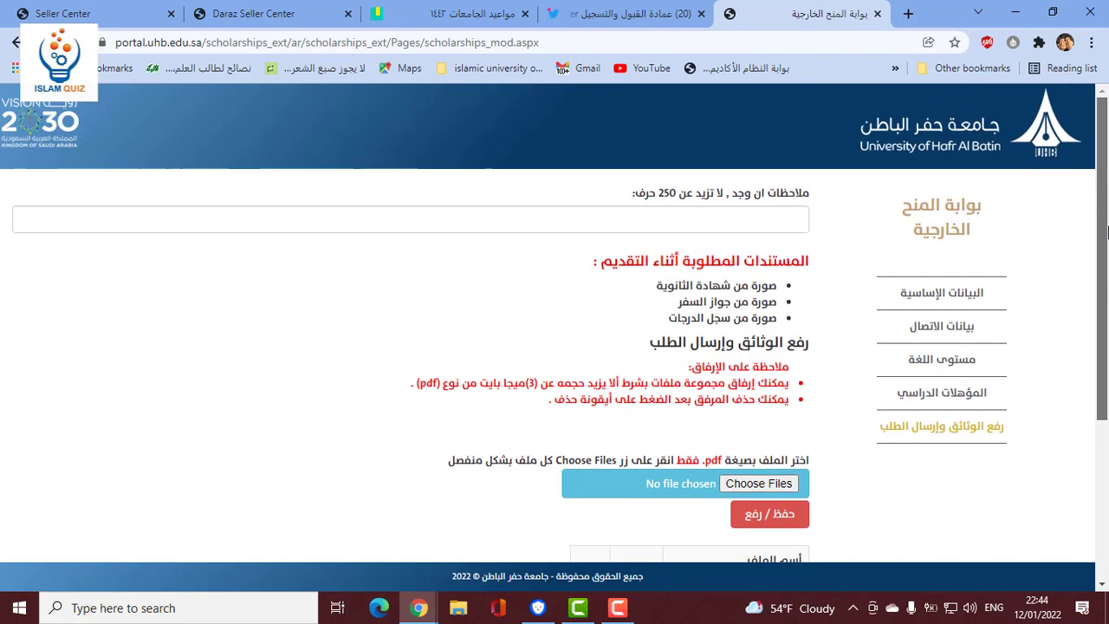
left_click(690, 223)
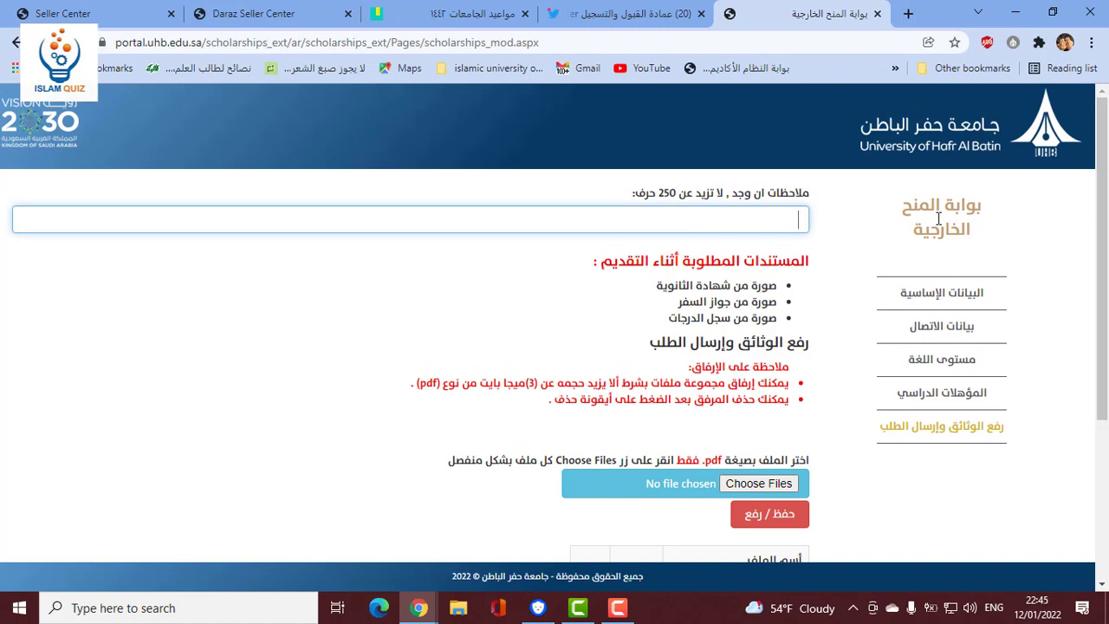
left_click(847, 232)
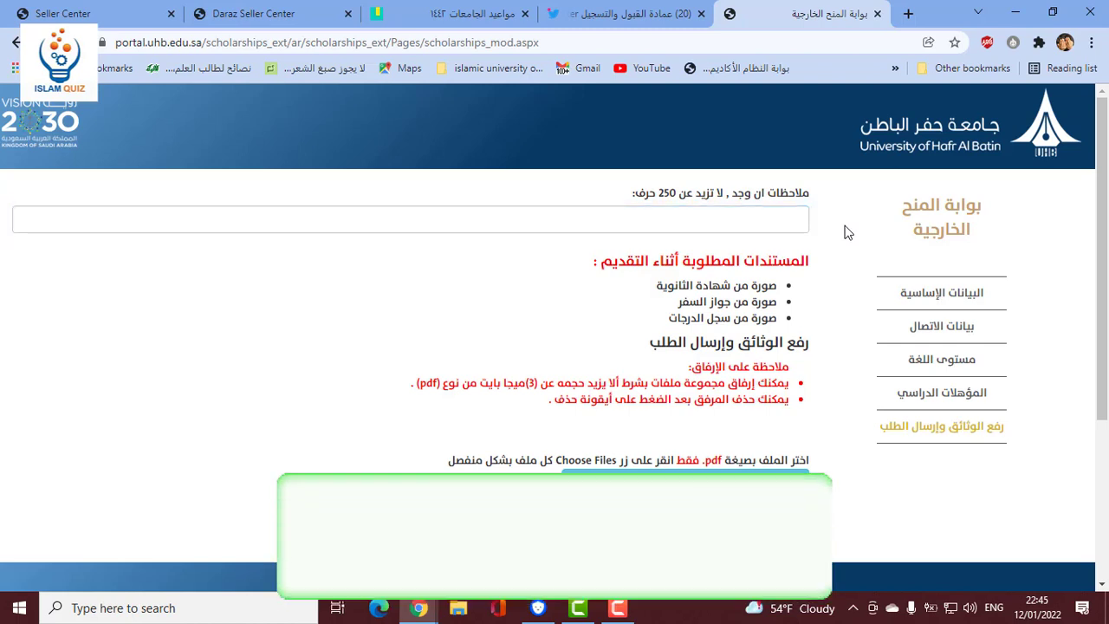